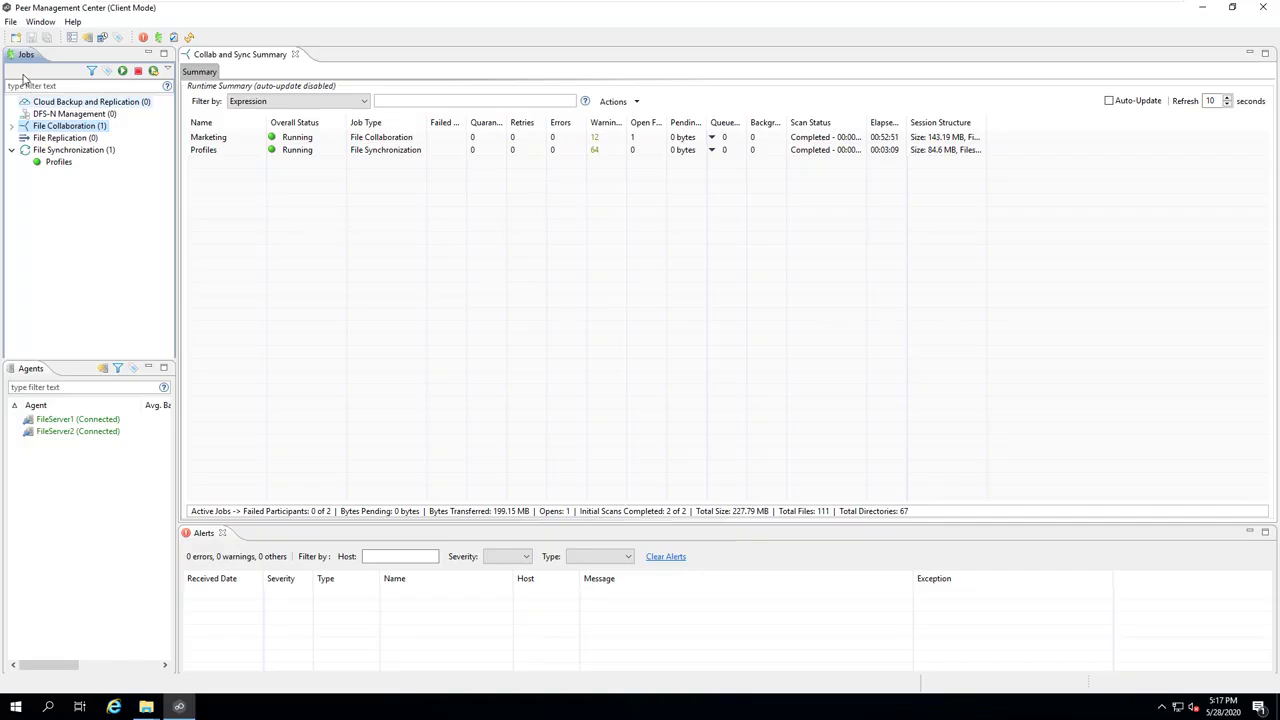
Create a new File Replication job named CDP
{"action": "left_click", "coordinate": [14, 38]}
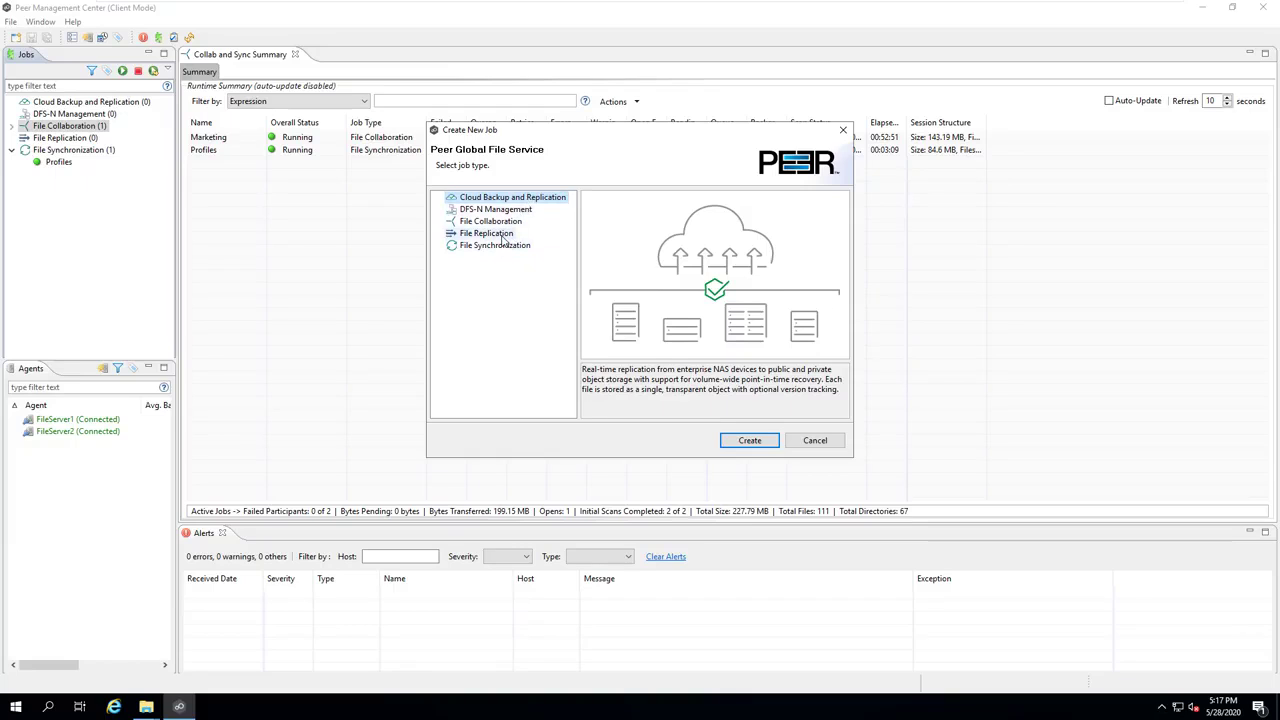
{"action": "left_click", "coordinate": [500, 234]}
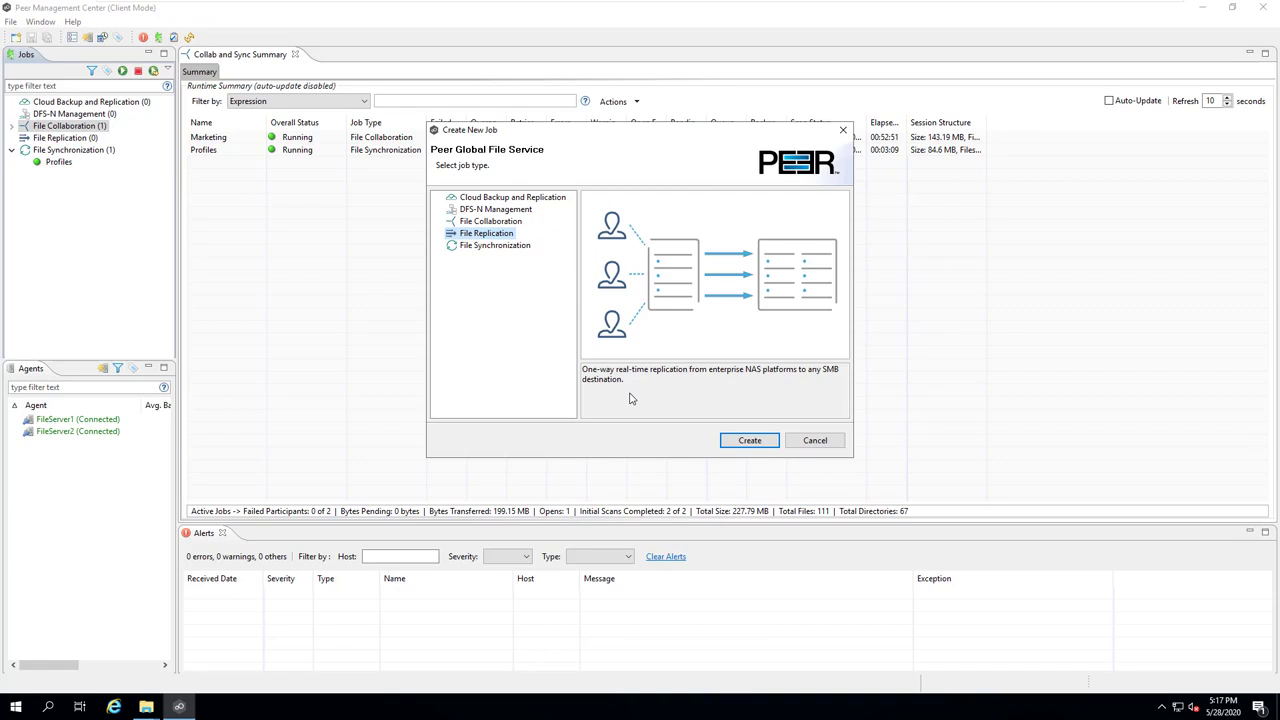
{"action": "left_click", "coordinate": [750, 441]}
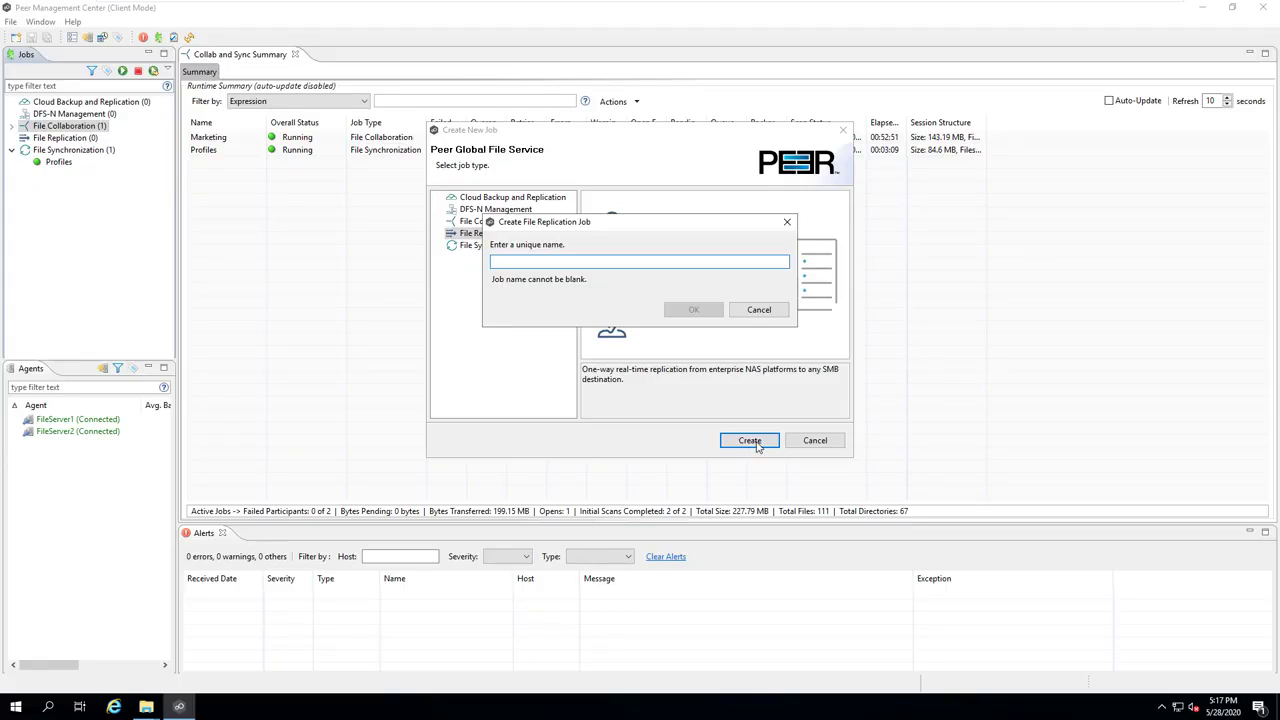
{"action": "type", "text": "CDP"}
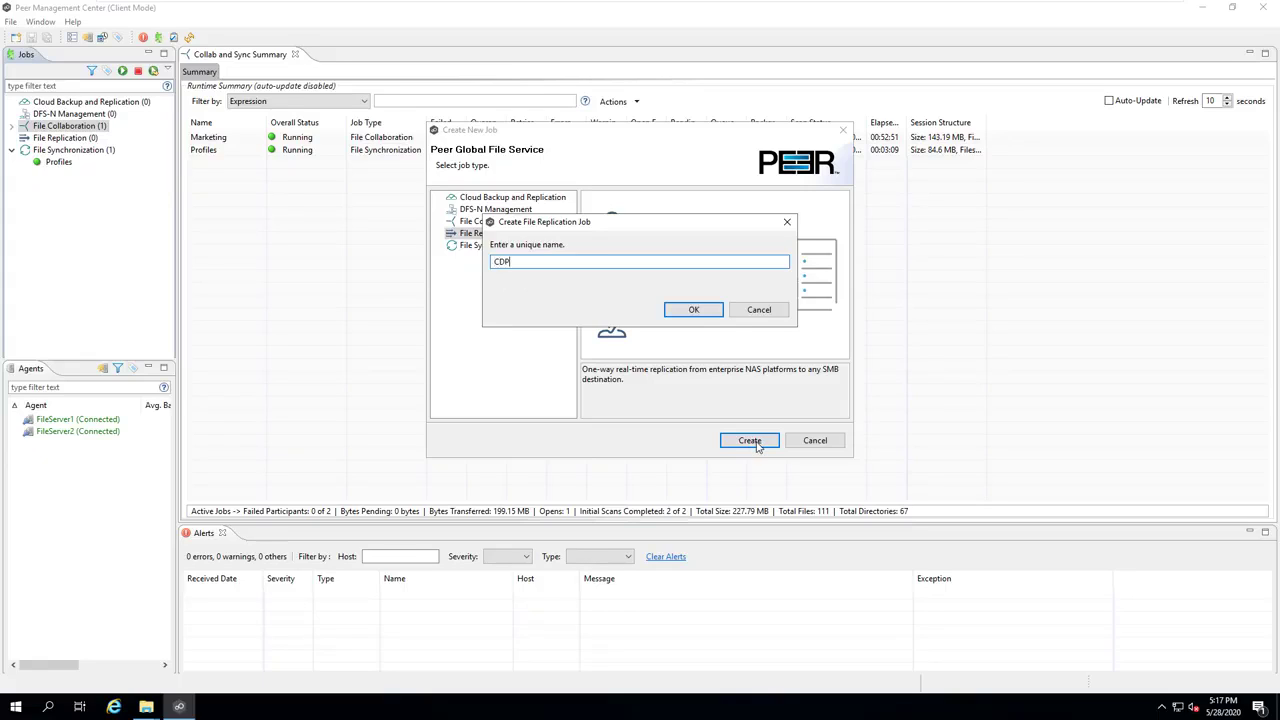
{"action": "left_click", "coordinate": [694, 310]}
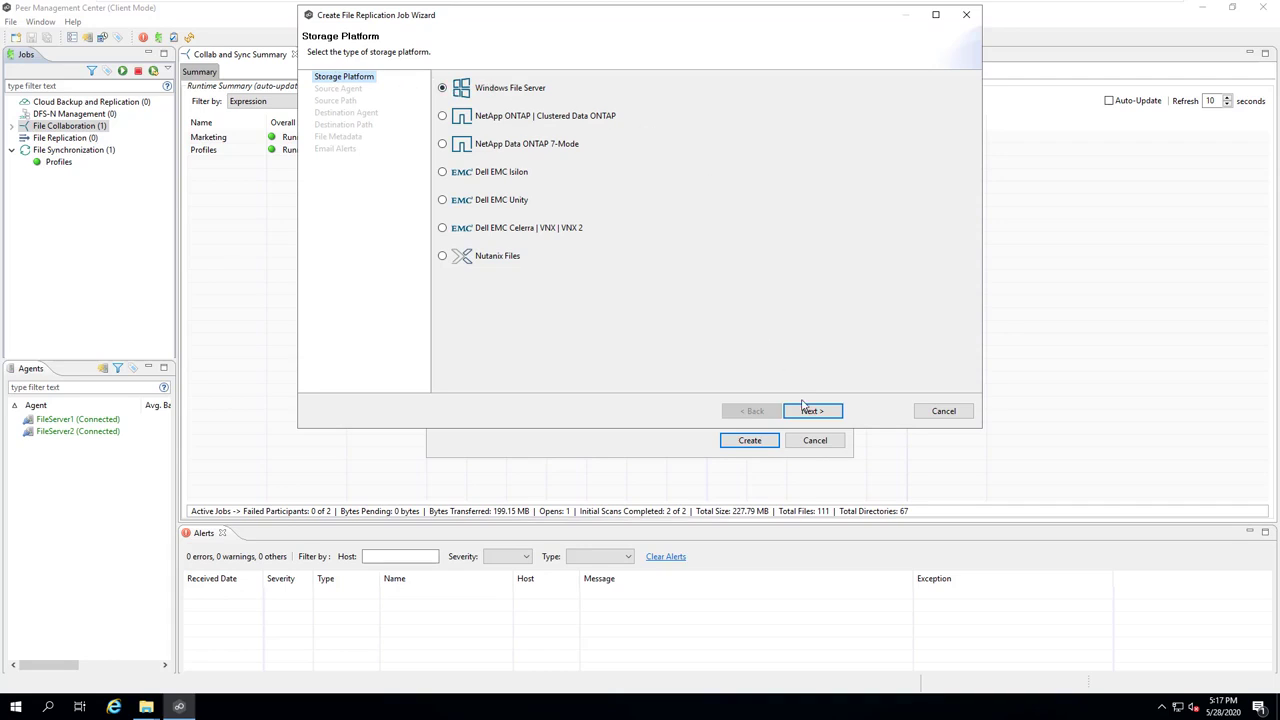
Use Windows File Server as the storage platform and FileServer1 as the source agent
{"action": "left_click", "coordinate": [808, 412]}
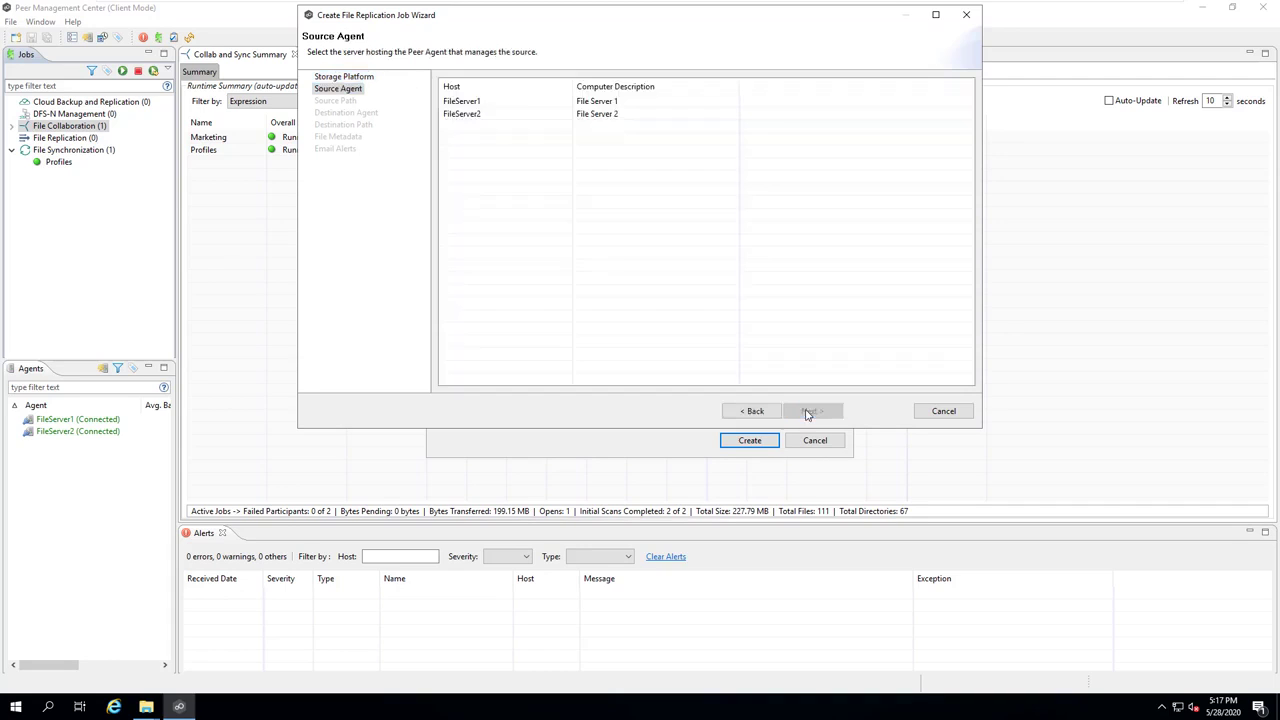
{"action": "left_click", "coordinate": [470, 104]}
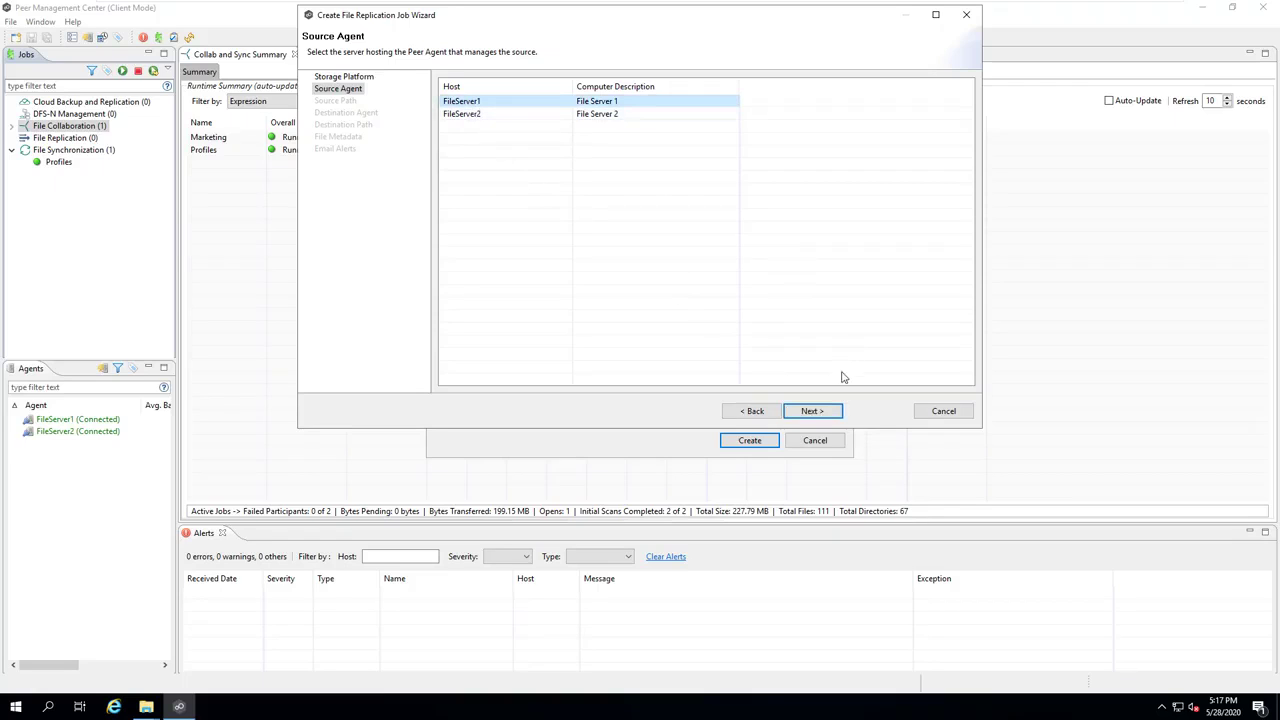
{"action": "left_click", "coordinate": [810, 411]}
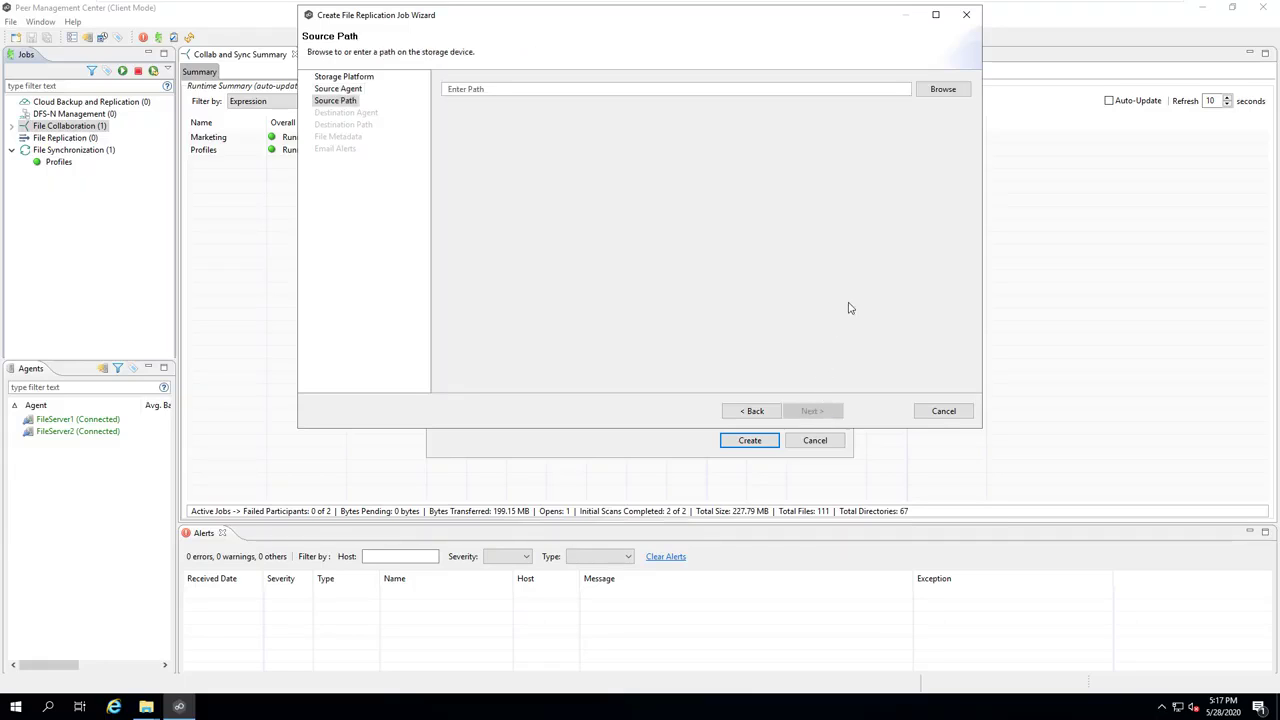
Set the source path to the E:\Development folder and choose FileServer2 as the destination agent
{"action": "left_click", "coordinate": [952, 92]}
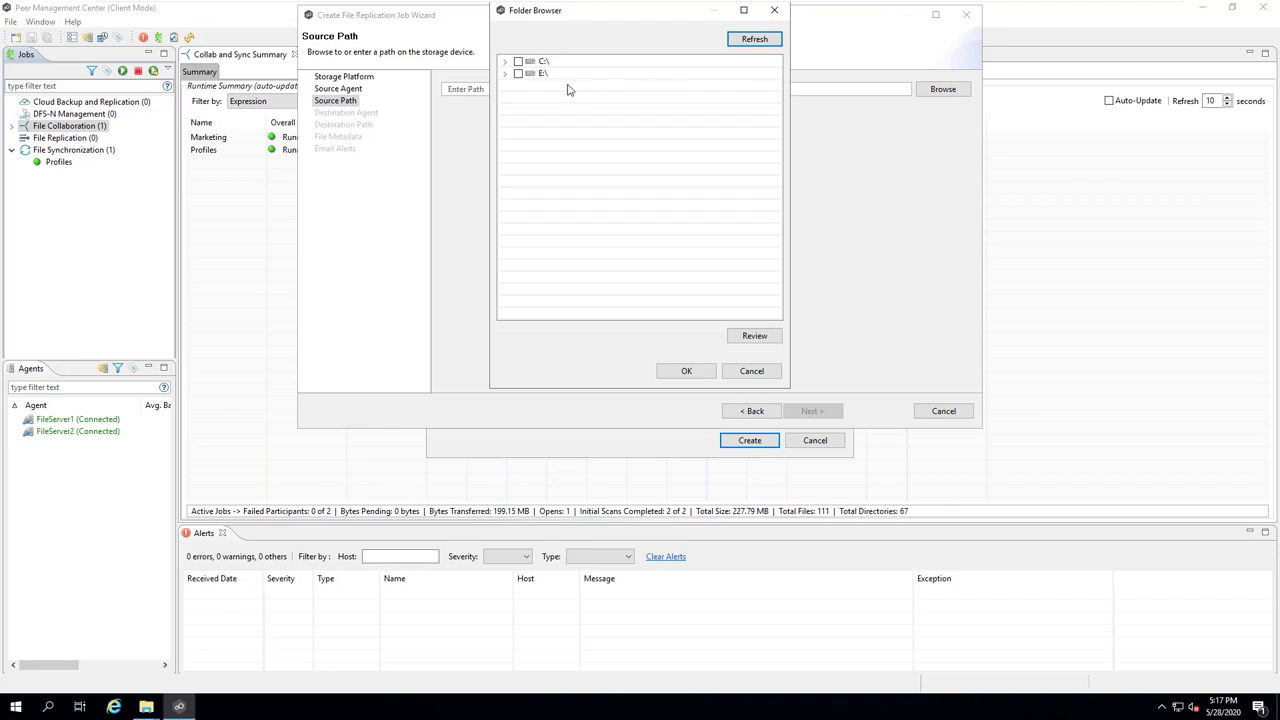
{"action": "left_click", "coordinate": [506, 74]}
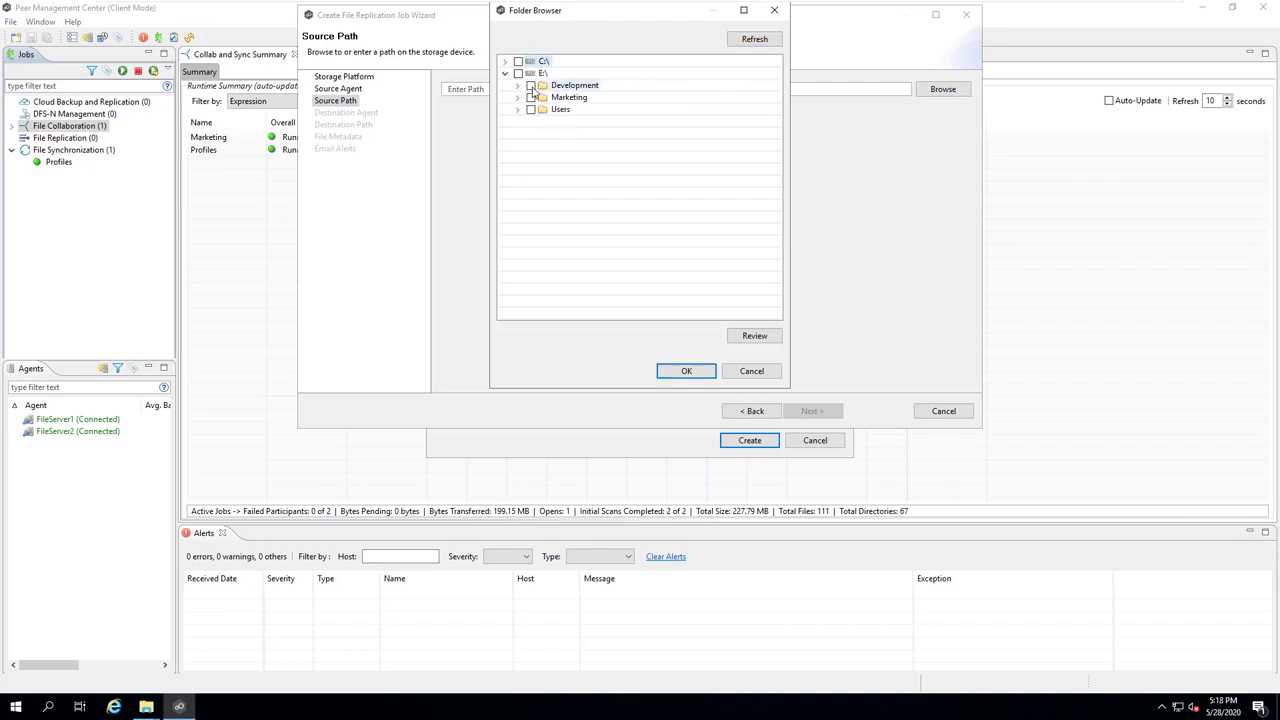
{"action": "left_click", "coordinate": [703, 374]}
{"action": "left_click", "coordinate": [800, 411]}
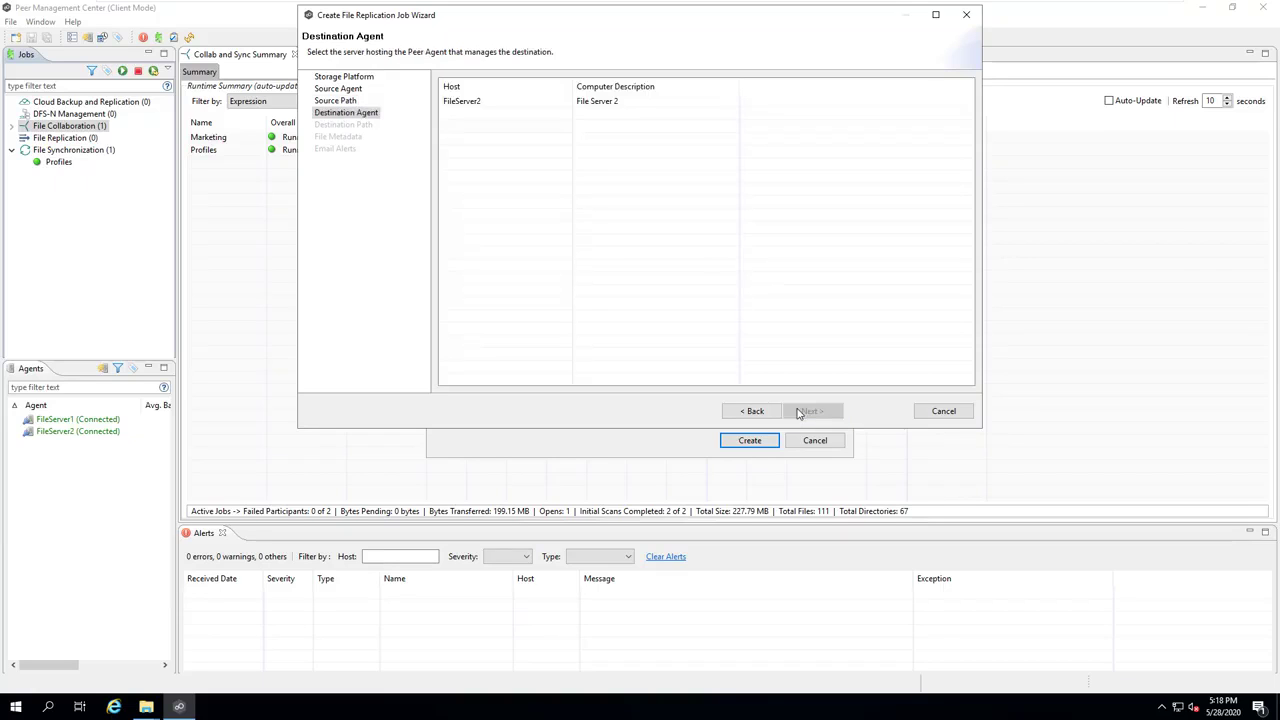
{"action": "left_click", "coordinate": [481, 104]}
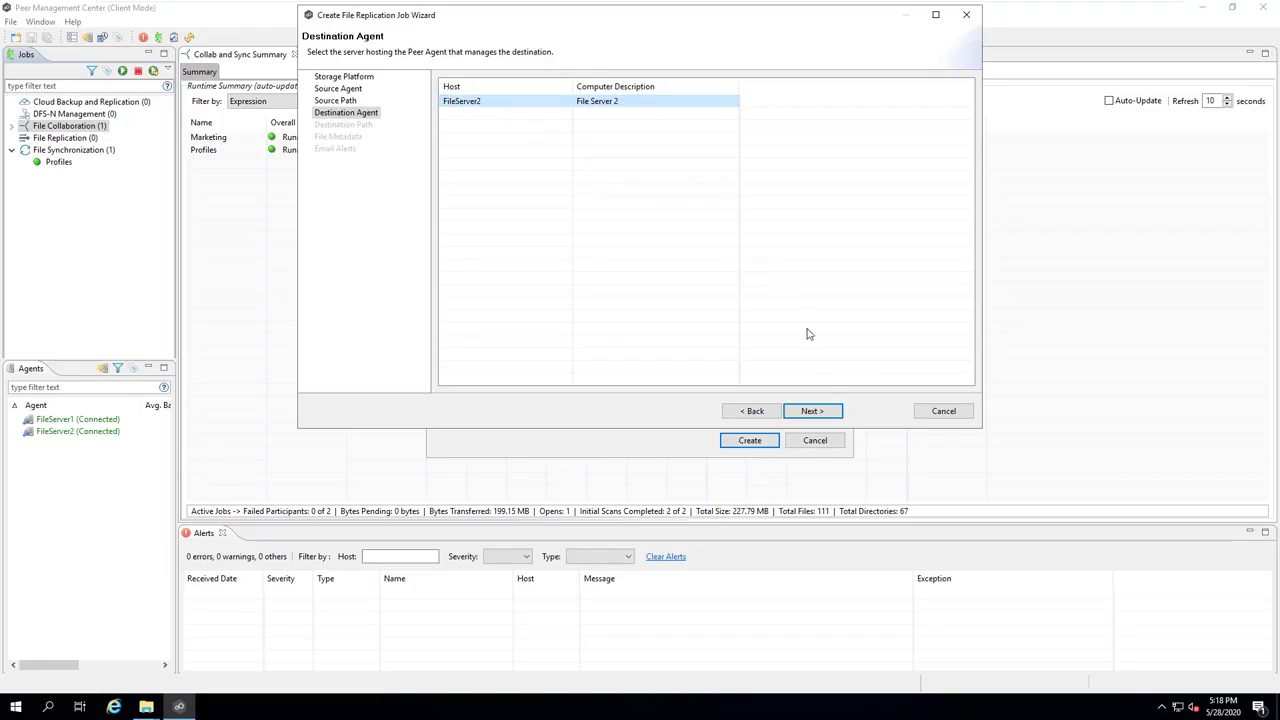
{"action": "left_click", "coordinate": [812, 411]}
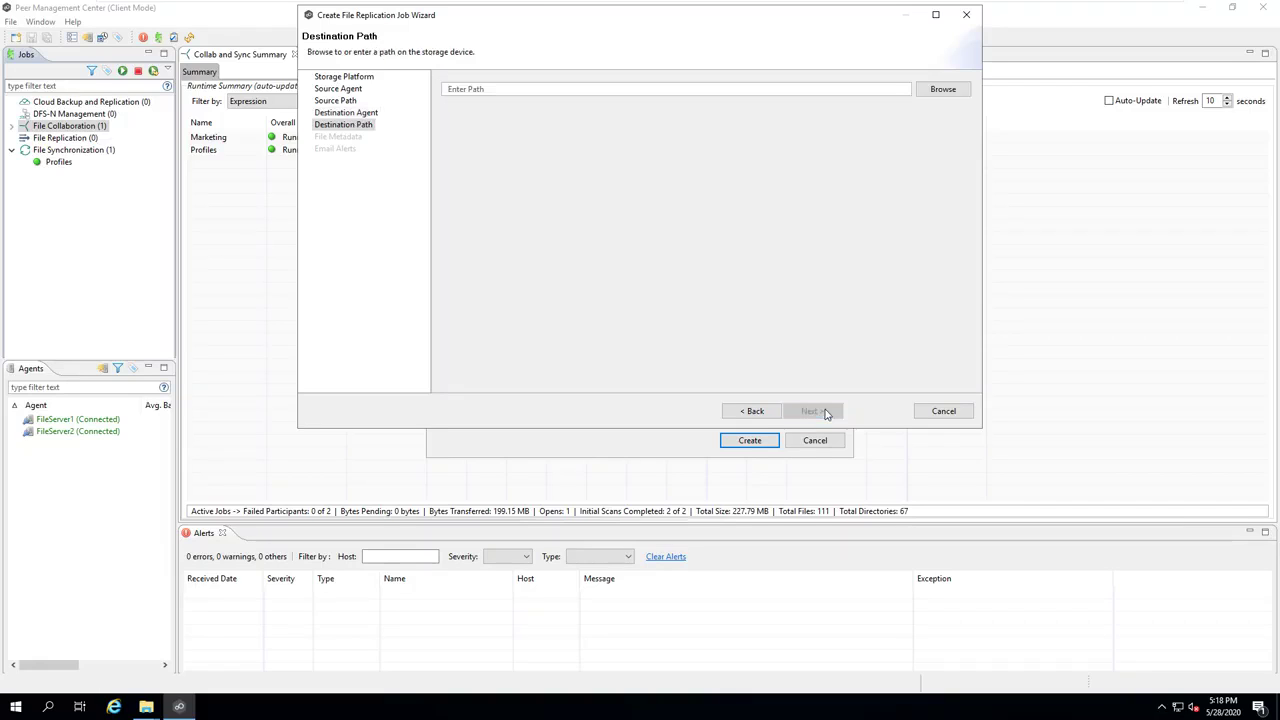
{"action": "left_click", "coordinate": [632, 93]}
{"action": "type", "text": "\\fileserver2\\Back"}
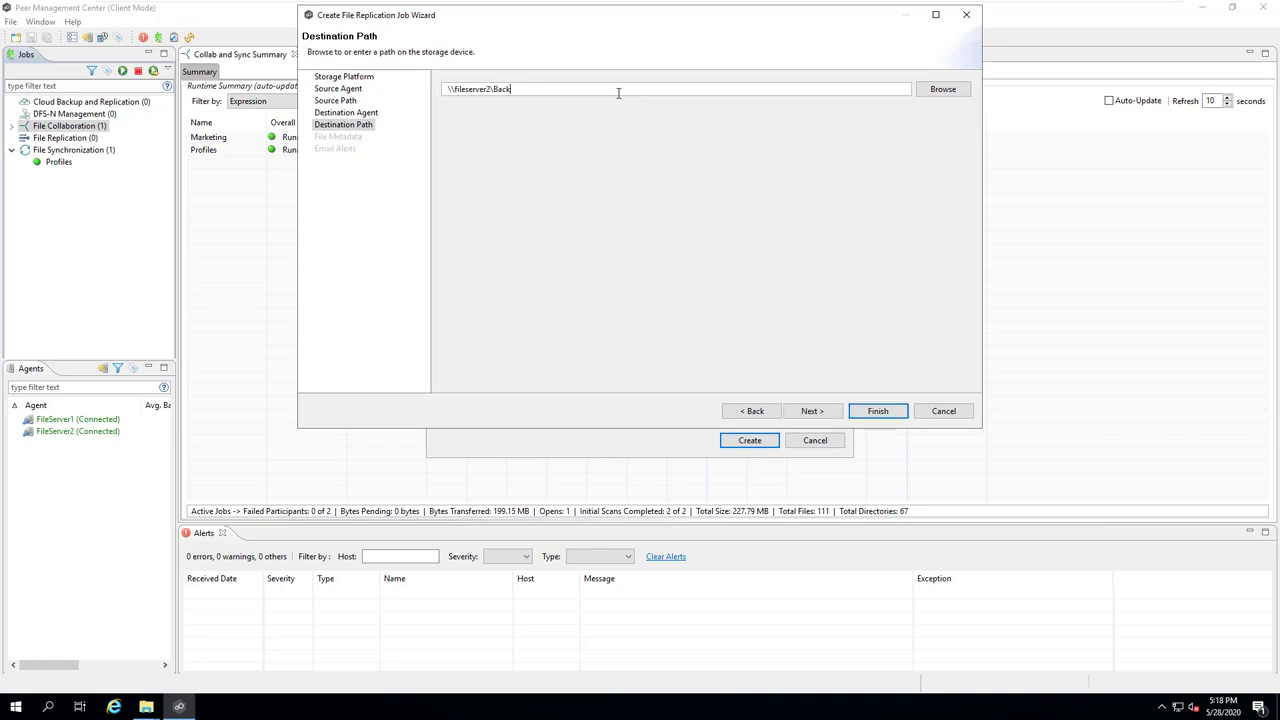
{"action": "key", "text": "ctrl+a"}
{"action": "key", "text": "BackSpace"}
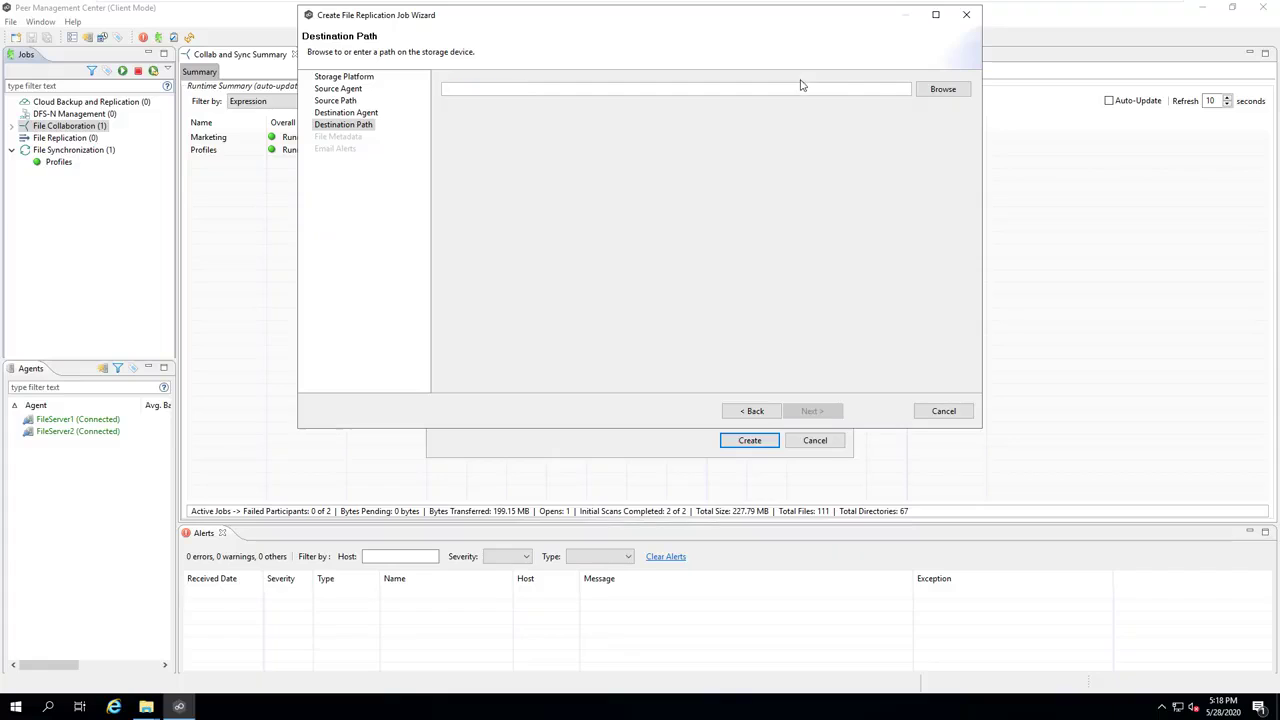
Set the replication job's destination path to the G:\Backup folder and continue to the file metadata settings
{"action": "left_click", "coordinate": [940, 90]}
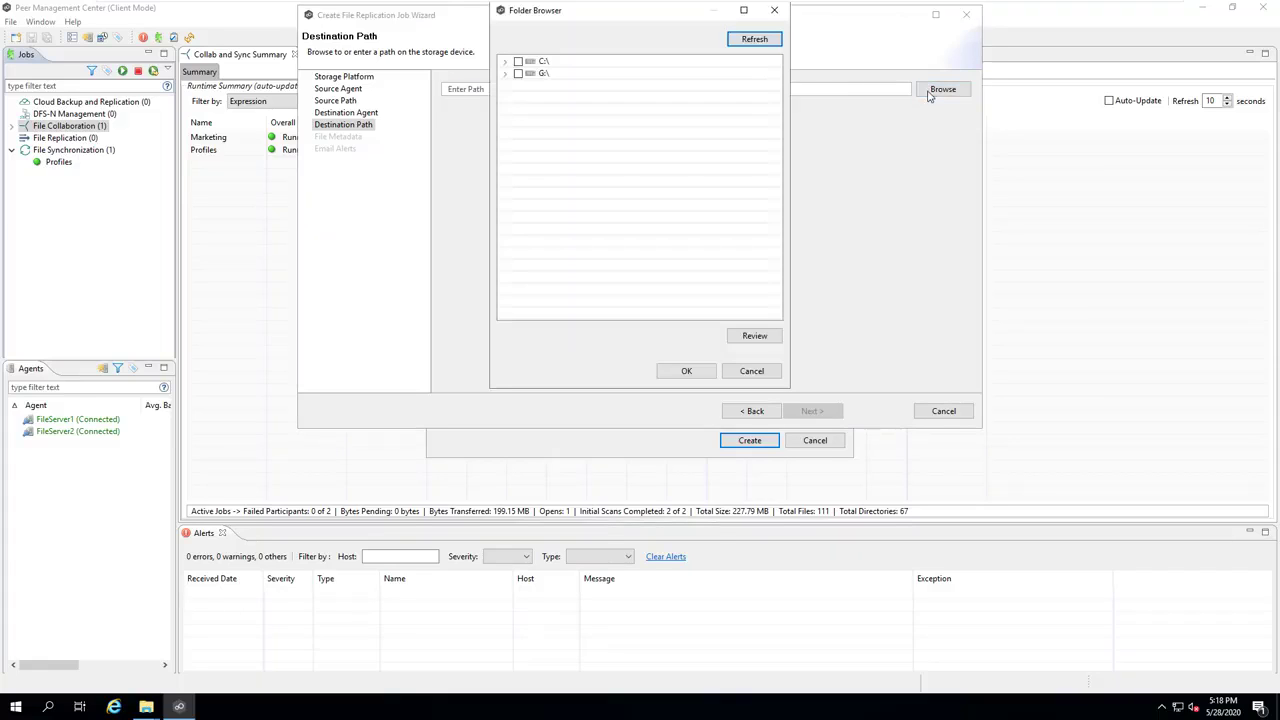
{"action": "left_click", "coordinate": [505, 74]}
{"action": "left_click", "coordinate": [531, 86]}
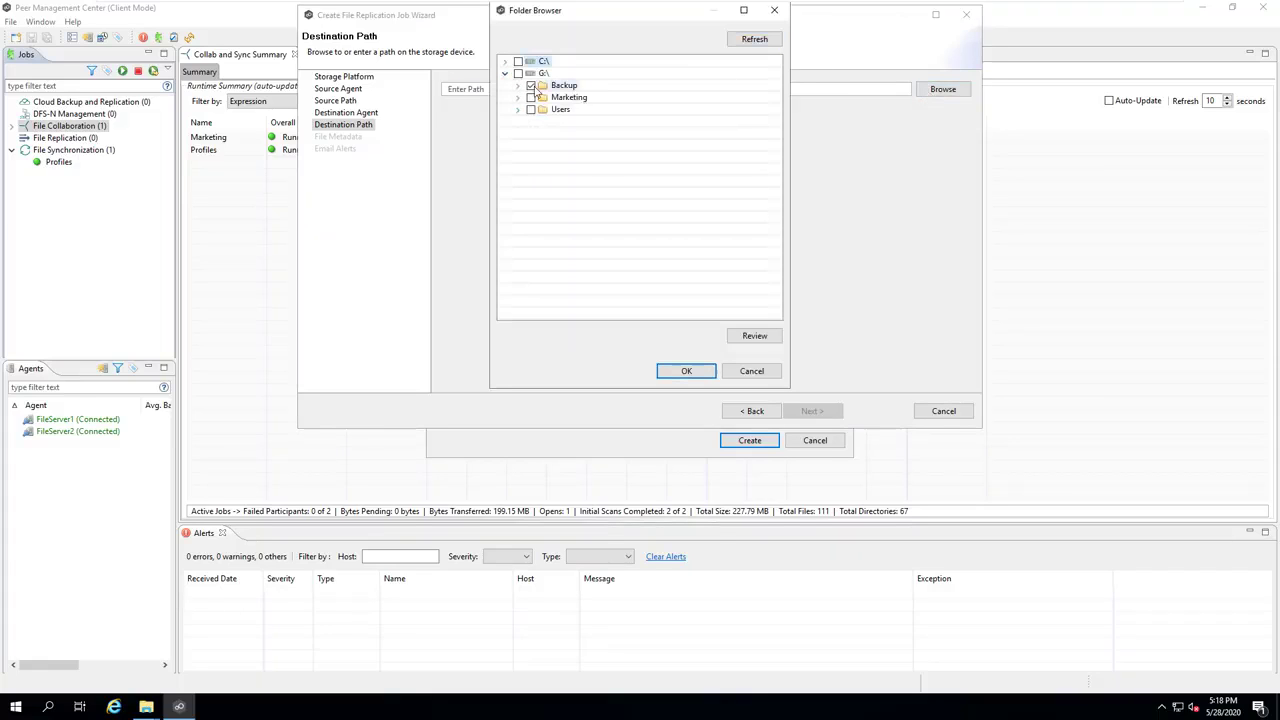
{"action": "left_click", "coordinate": [686, 371]}
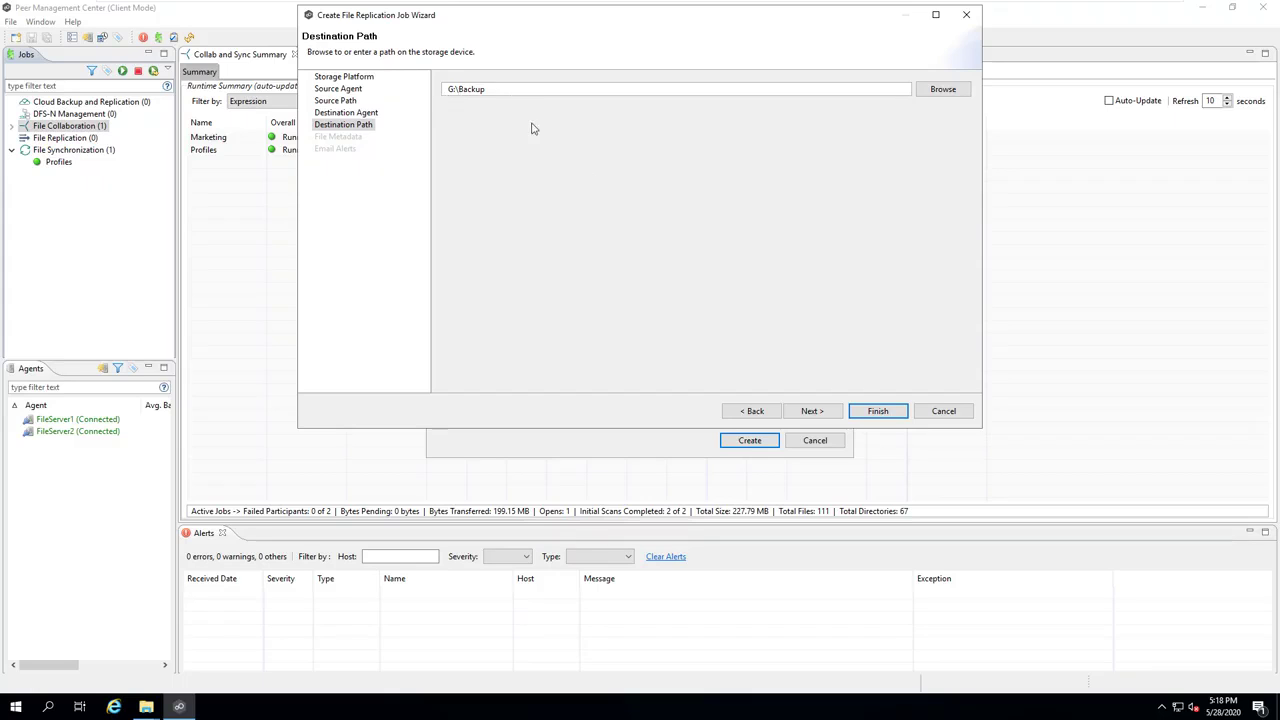
{"action": "left_click", "coordinate": [811, 414]}
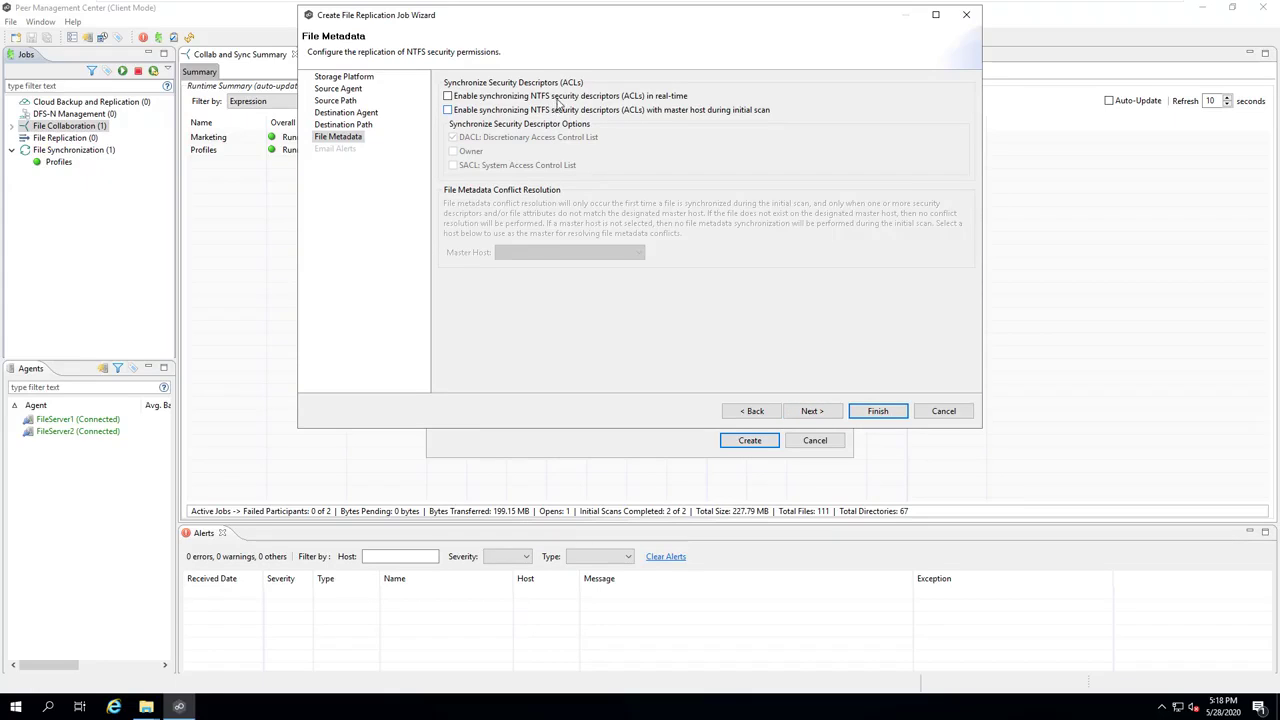
Enable real-time synchronization of NTFS security descriptors (ACLs) and accept the security descriptor notice
{"action": "mouse_move", "coordinate": [563, 97]}
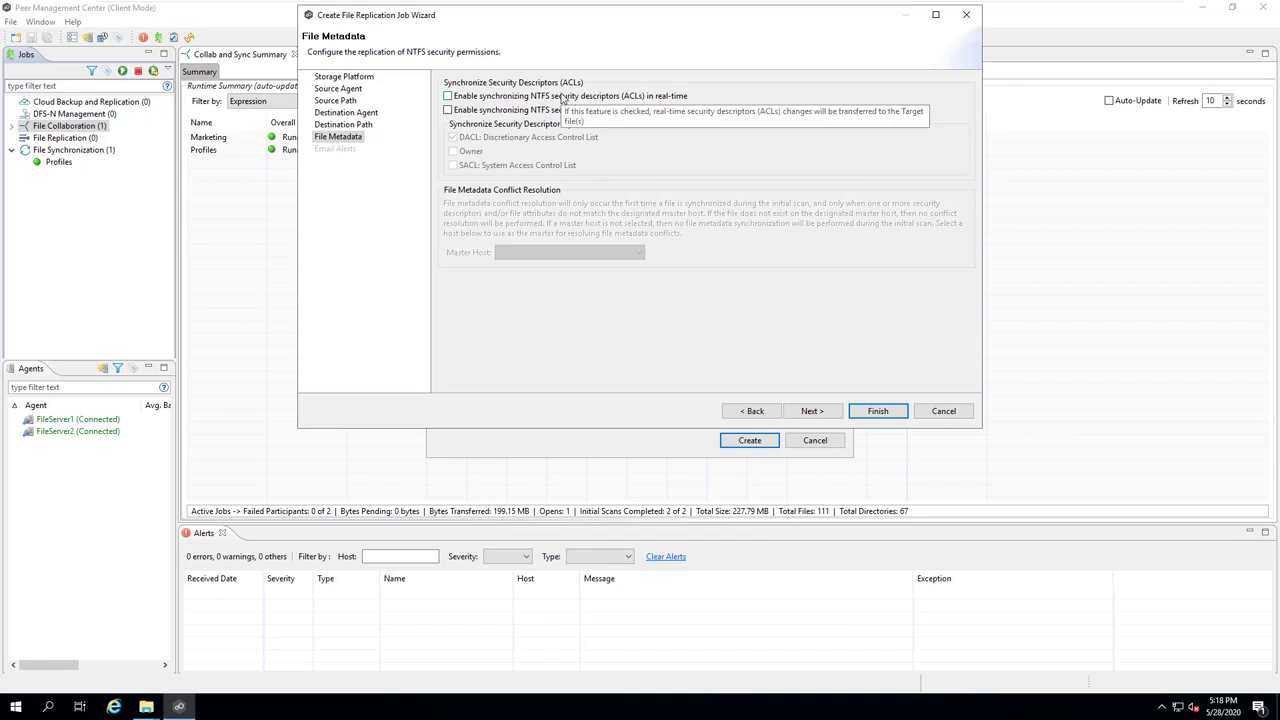
{"action": "left_click", "coordinate": [564, 97]}
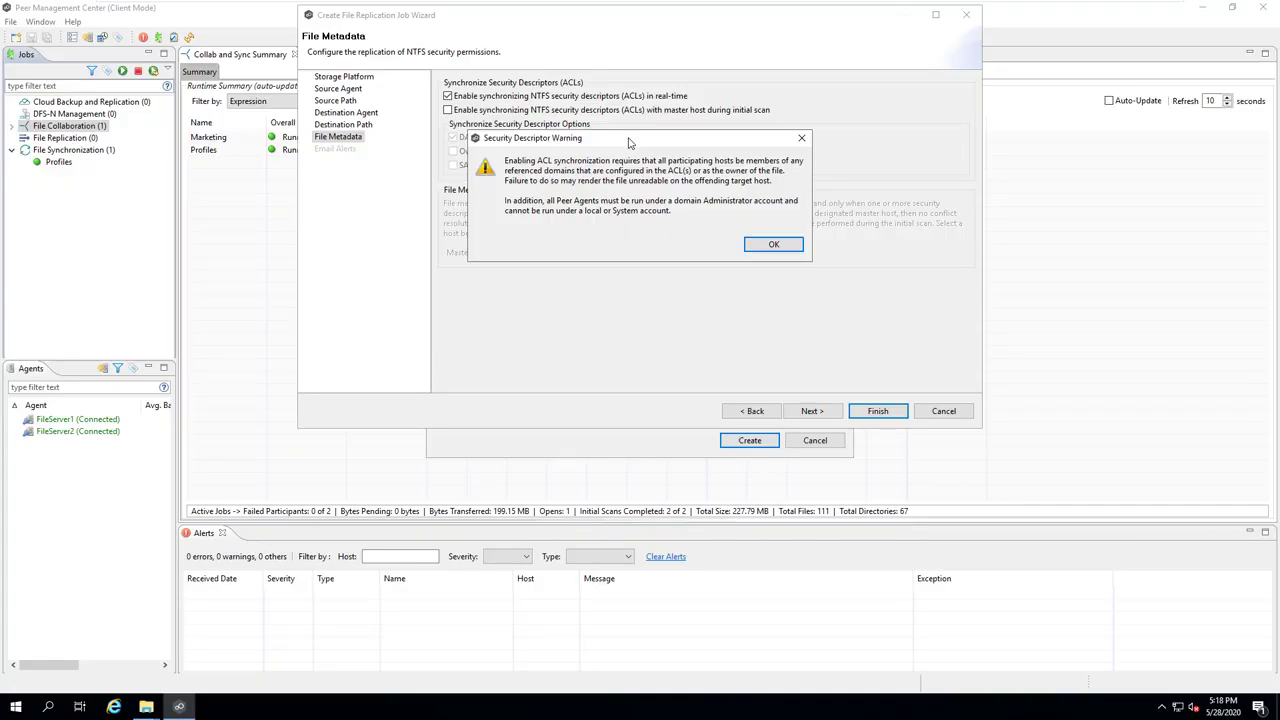
{"action": "left_click", "coordinate": [774, 246]}
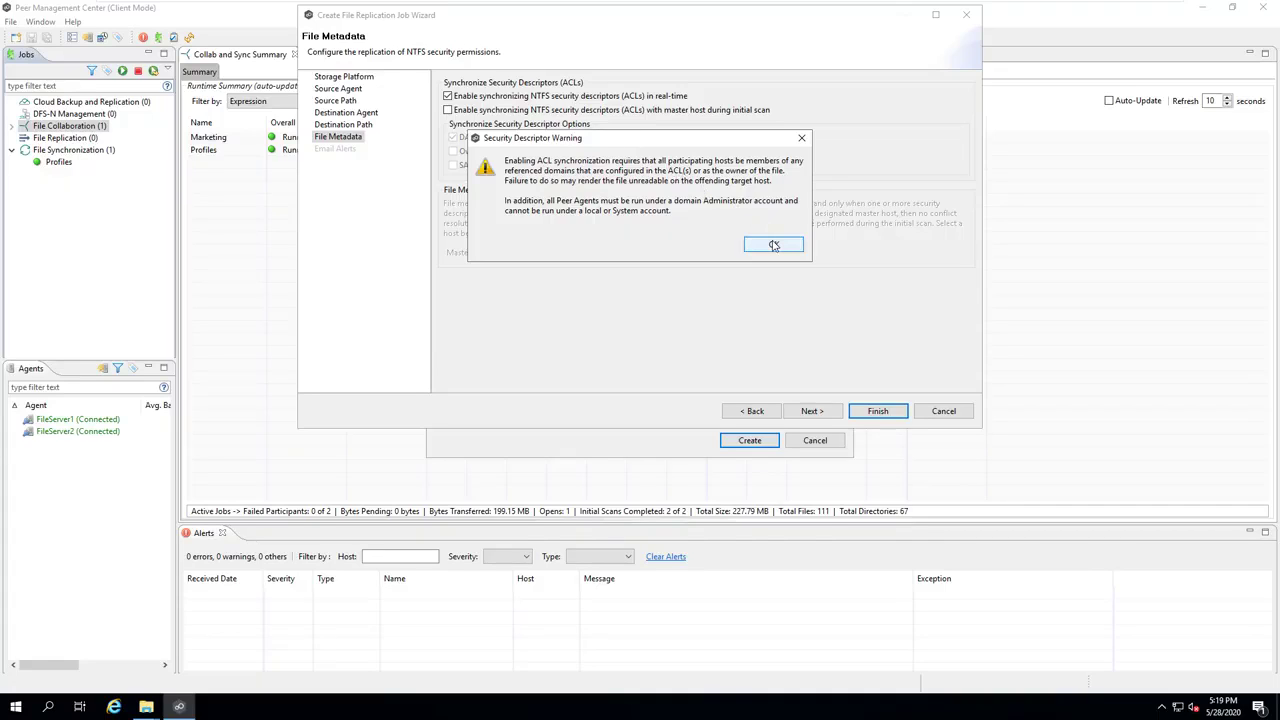
{"action": "left_click", "coordinate": [774, 246]}
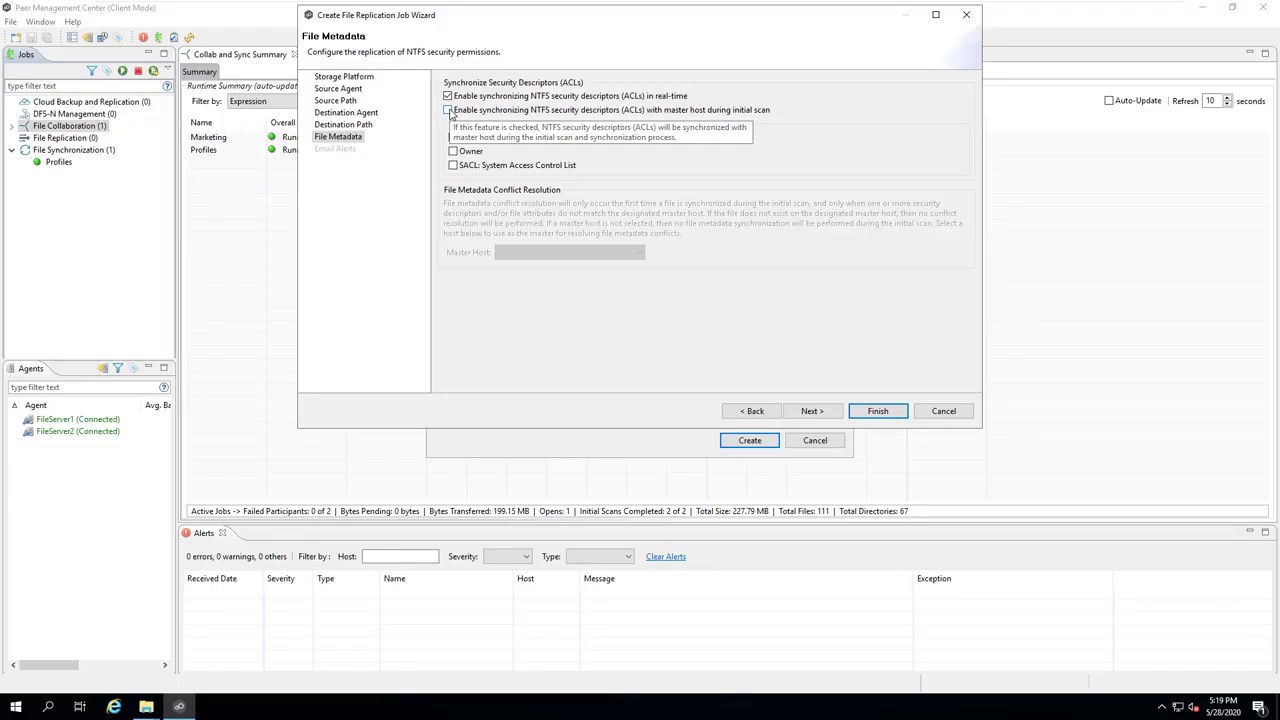
Enable ACL synchronization during the initial scan with FileServer1 as master host, and finish the wizard without email alerts
{"action": "left_click", "coordinate": [448, 110]}
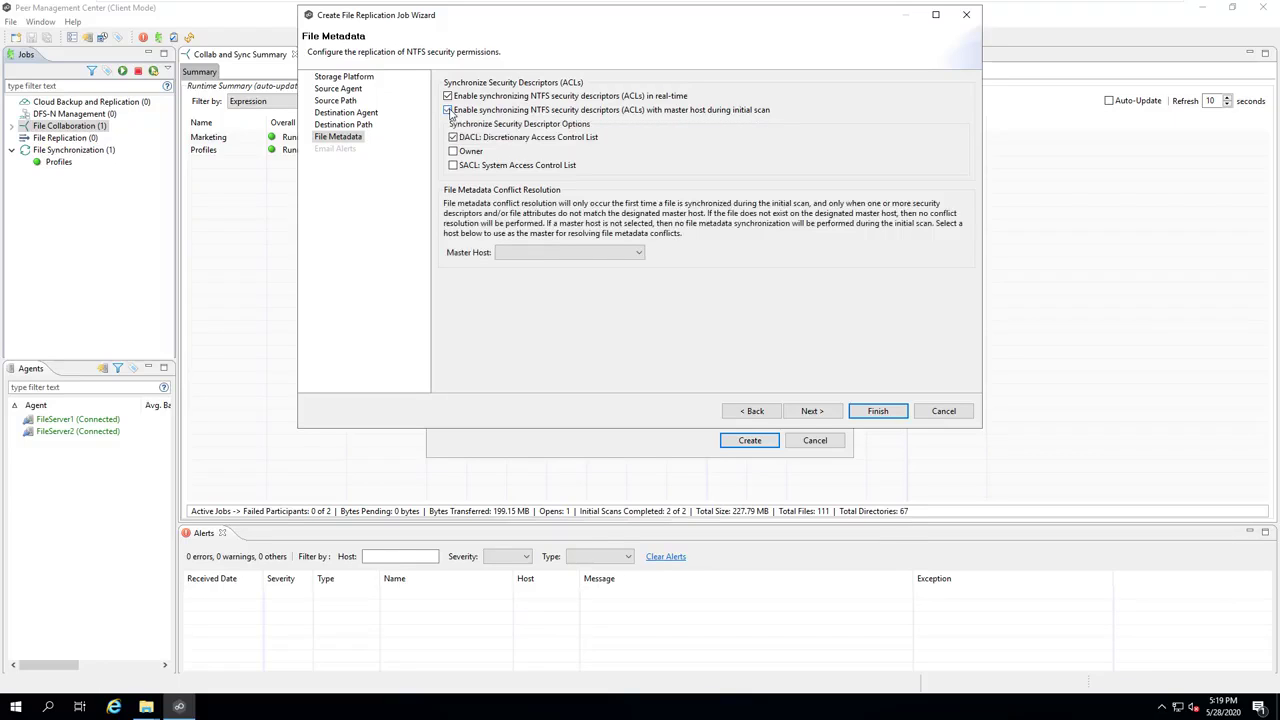
{"action": "left_click", "coordinate": [559, 253]}
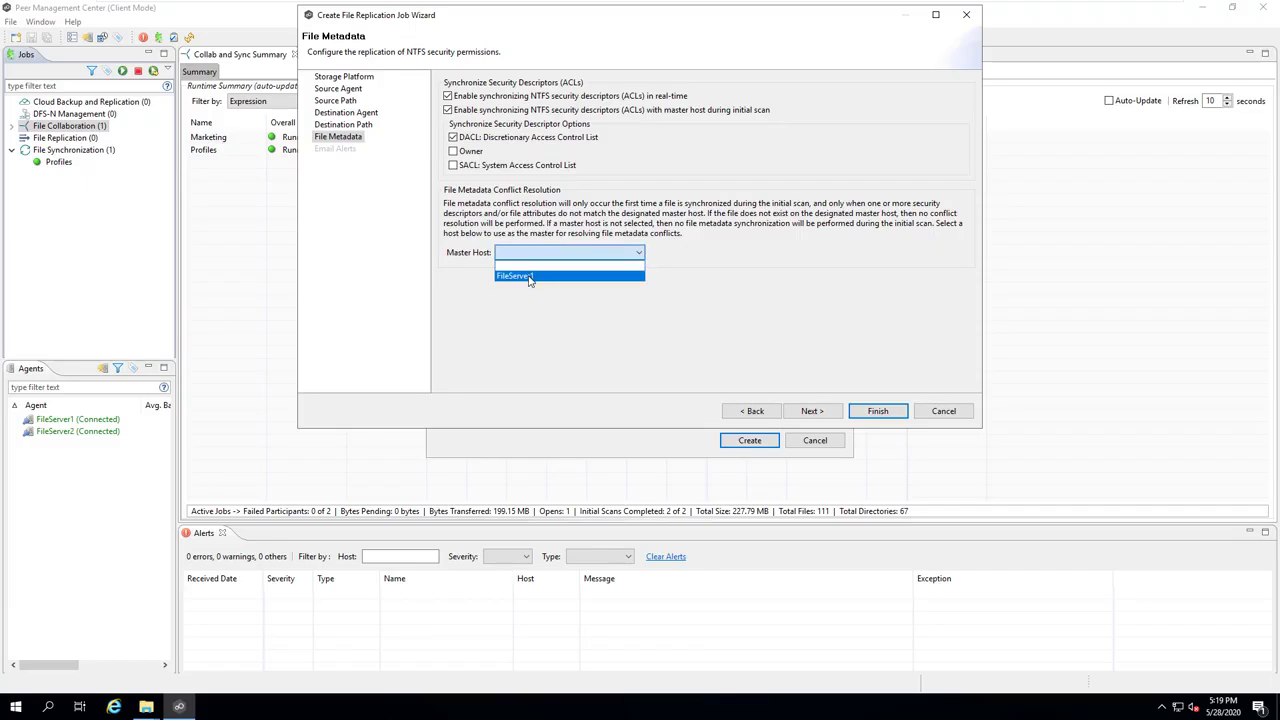
{"action": "left_click", "coordinate": [530, 276]}
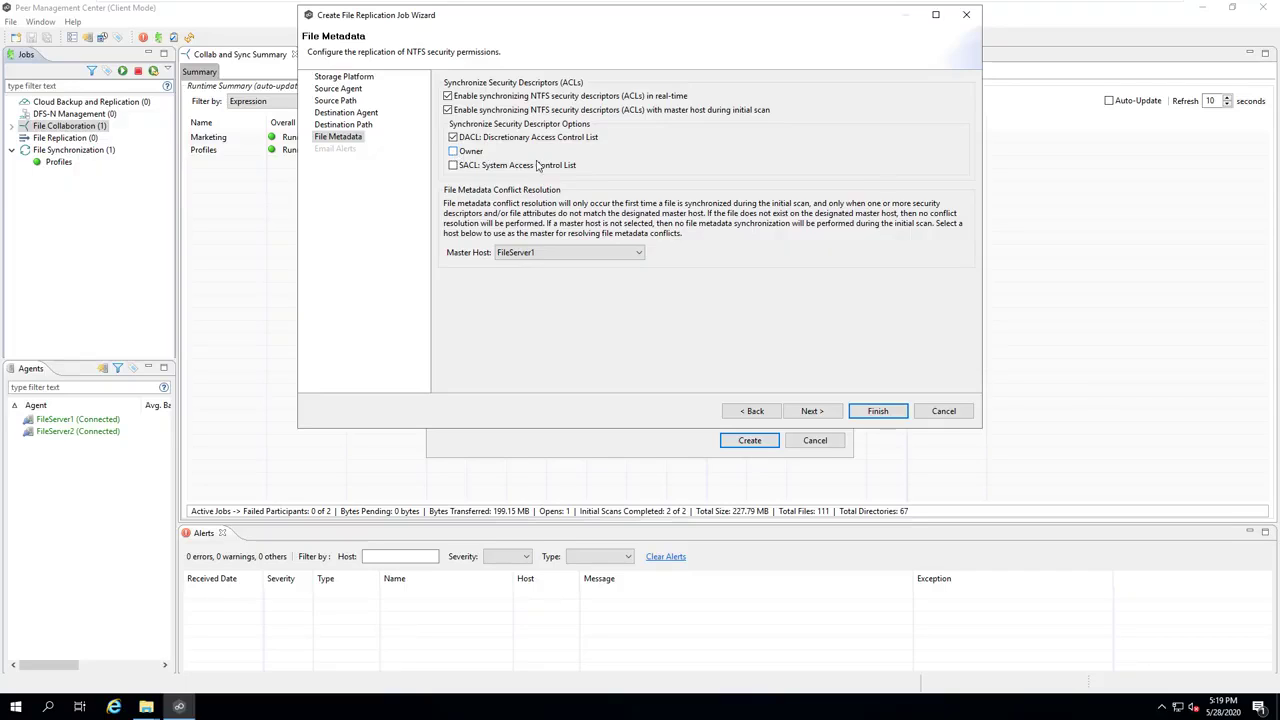
{"action": "left_click", "coordinate": [819, 414]}
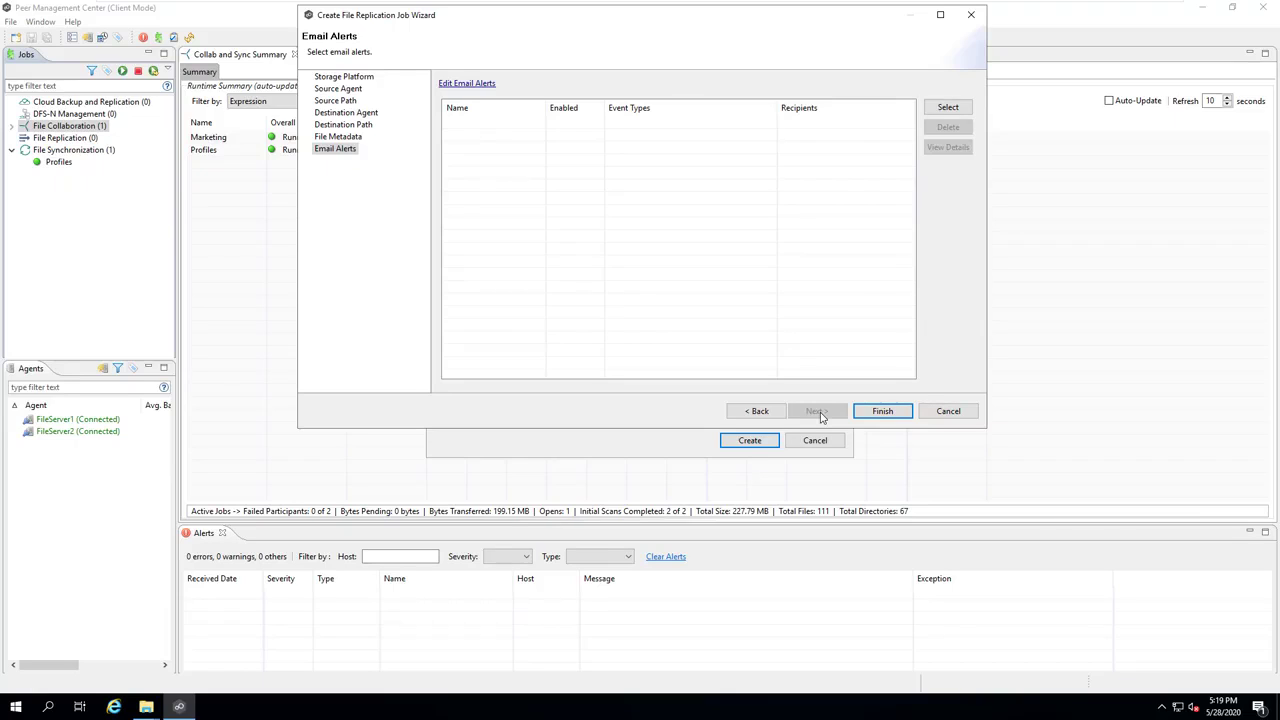
{"action": "left_click", "coordinate": [880, 412]}
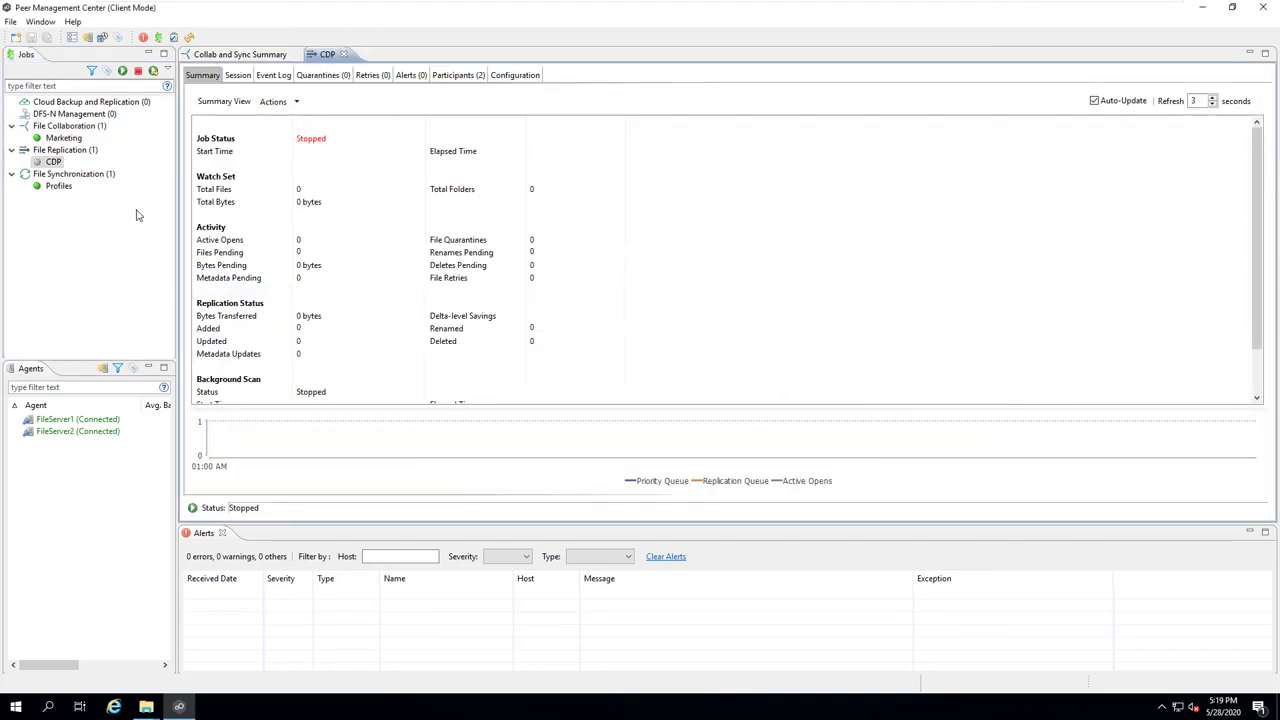
Open the CDP job for editing and keep FOLDER_BY_FOLDER as the first scan mode in its general settings
{"action": "right_click", "coordinate": [48, 165]}
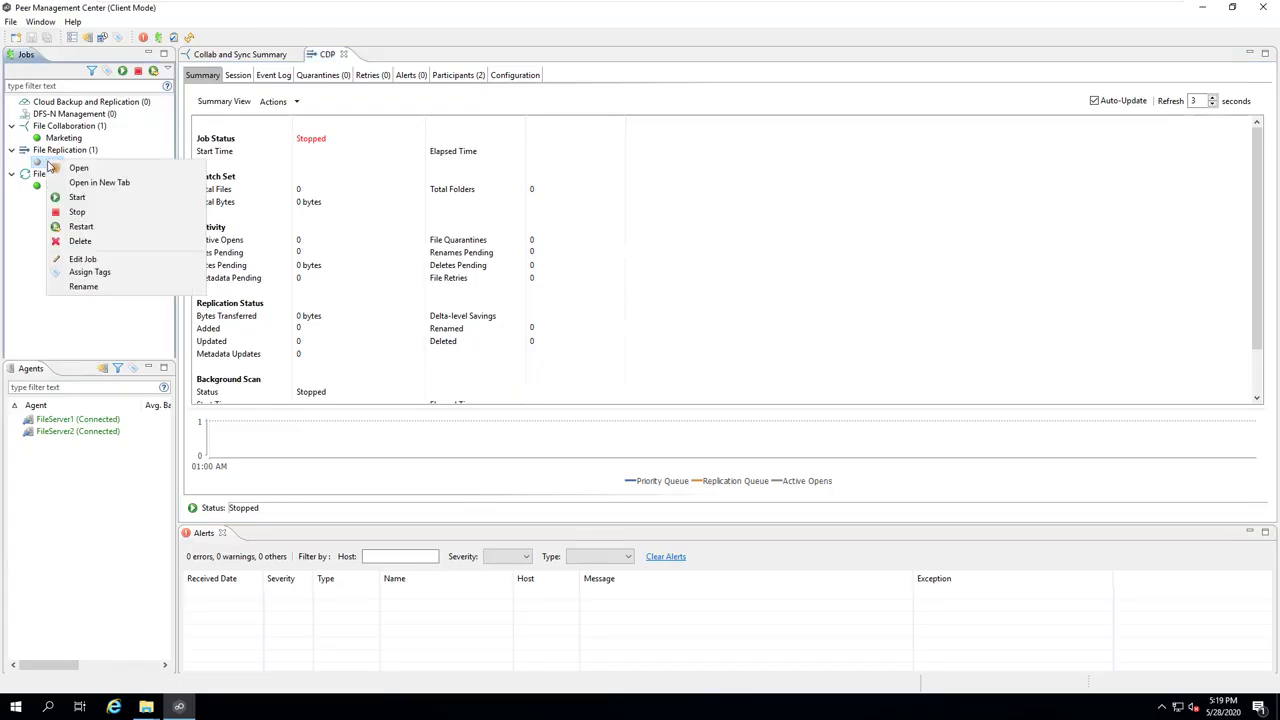
{"action": "left_click", "coordinate": [86, 259]}
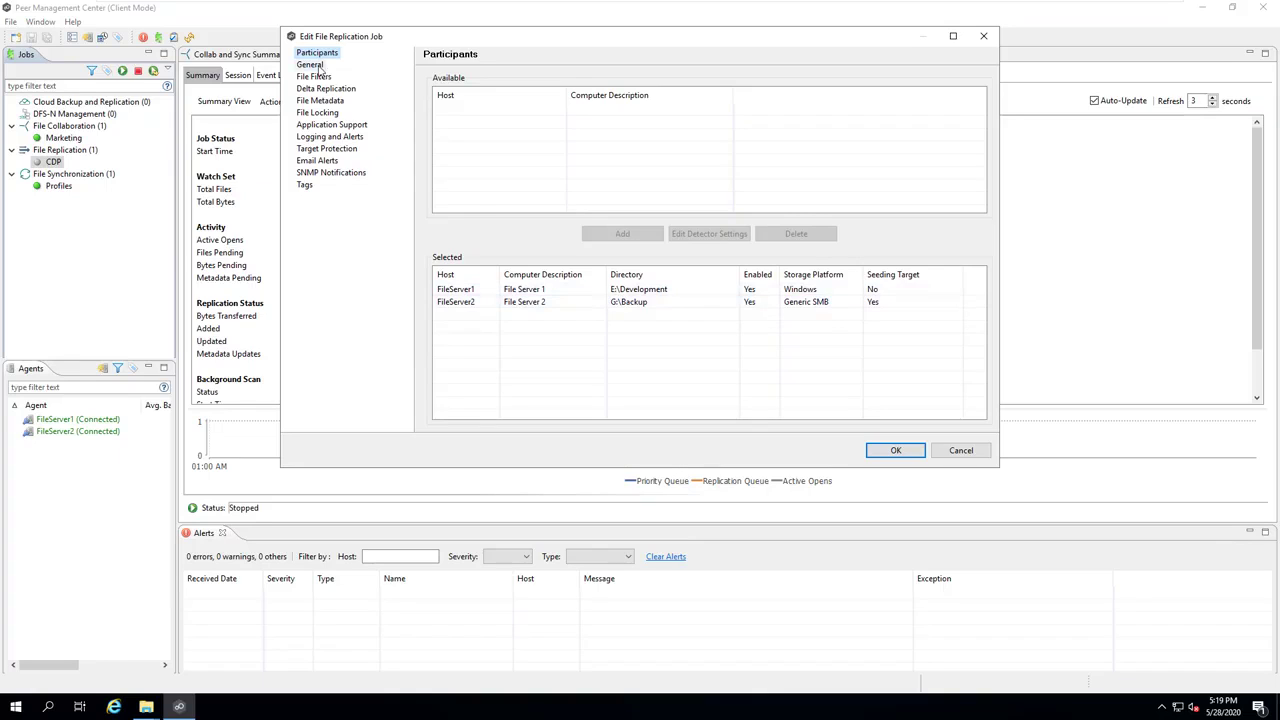
{"action": "left_click", "coordinate": [310, 65]}
{"action": "left_click", "coordinate": [652, 114]}
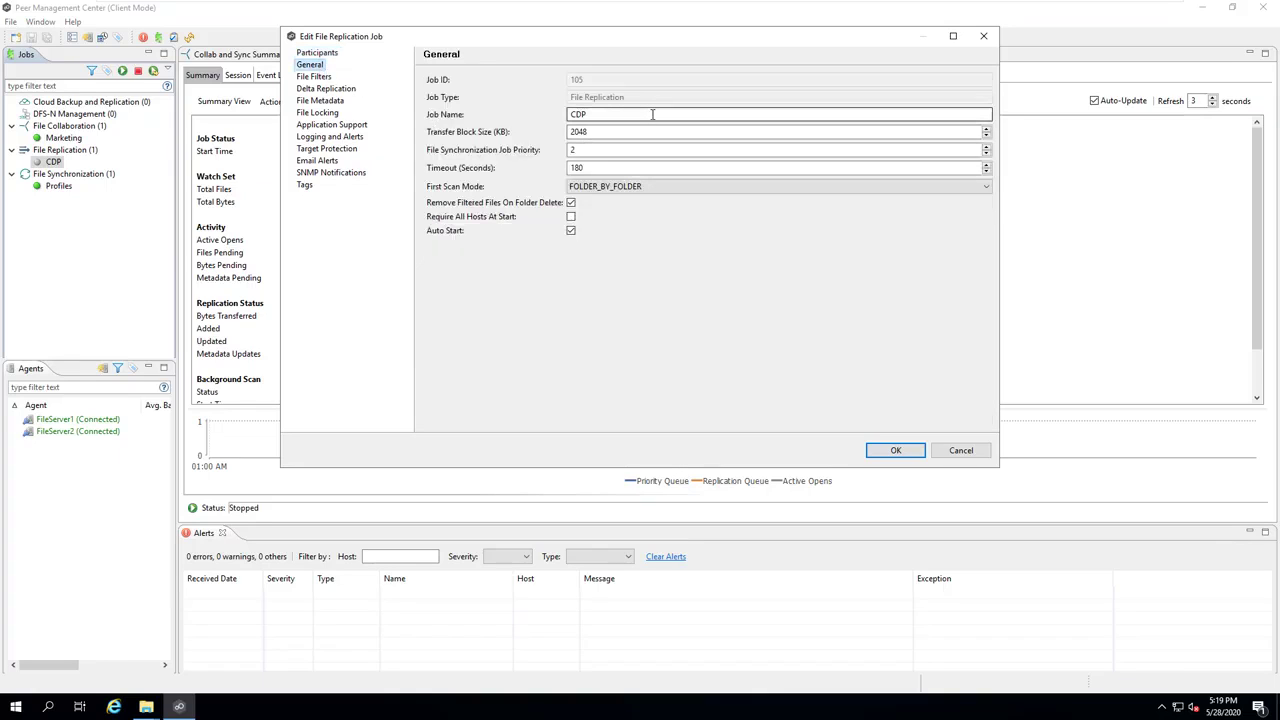
{"action": "left_click", "coordinate": [623, 190]}
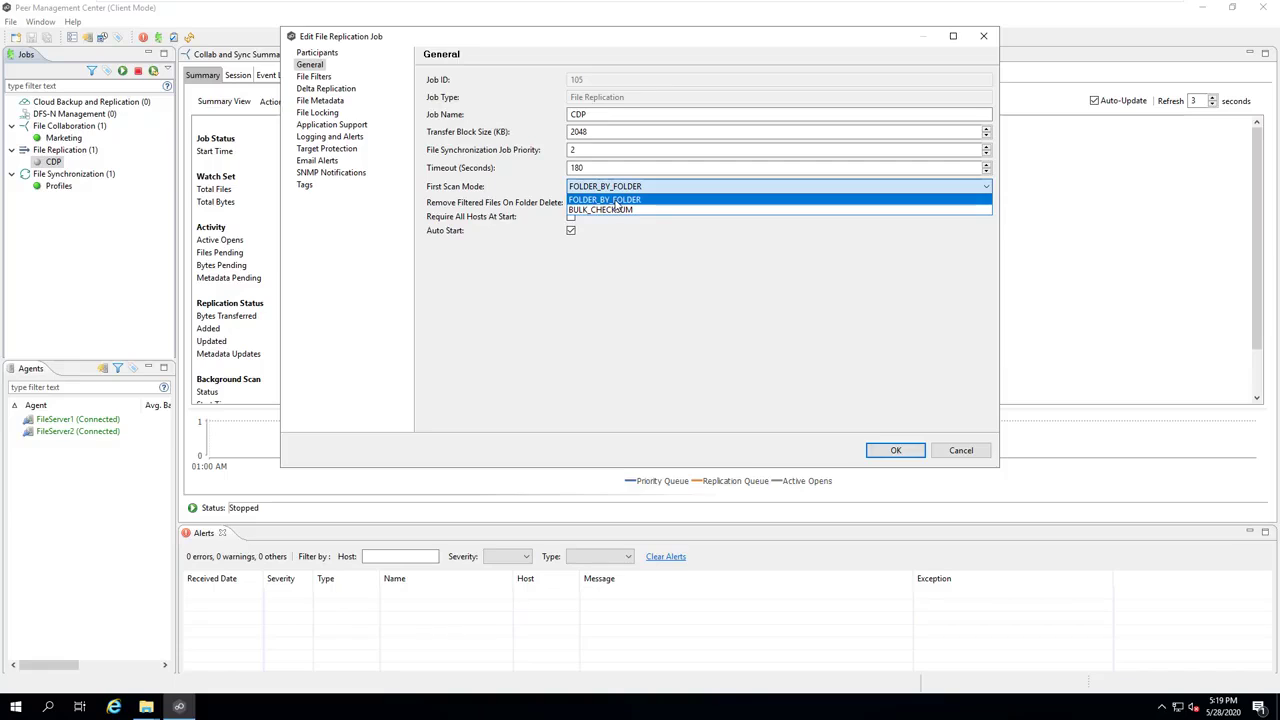
{"action": "left_click", "coordinate": [615, 201]}
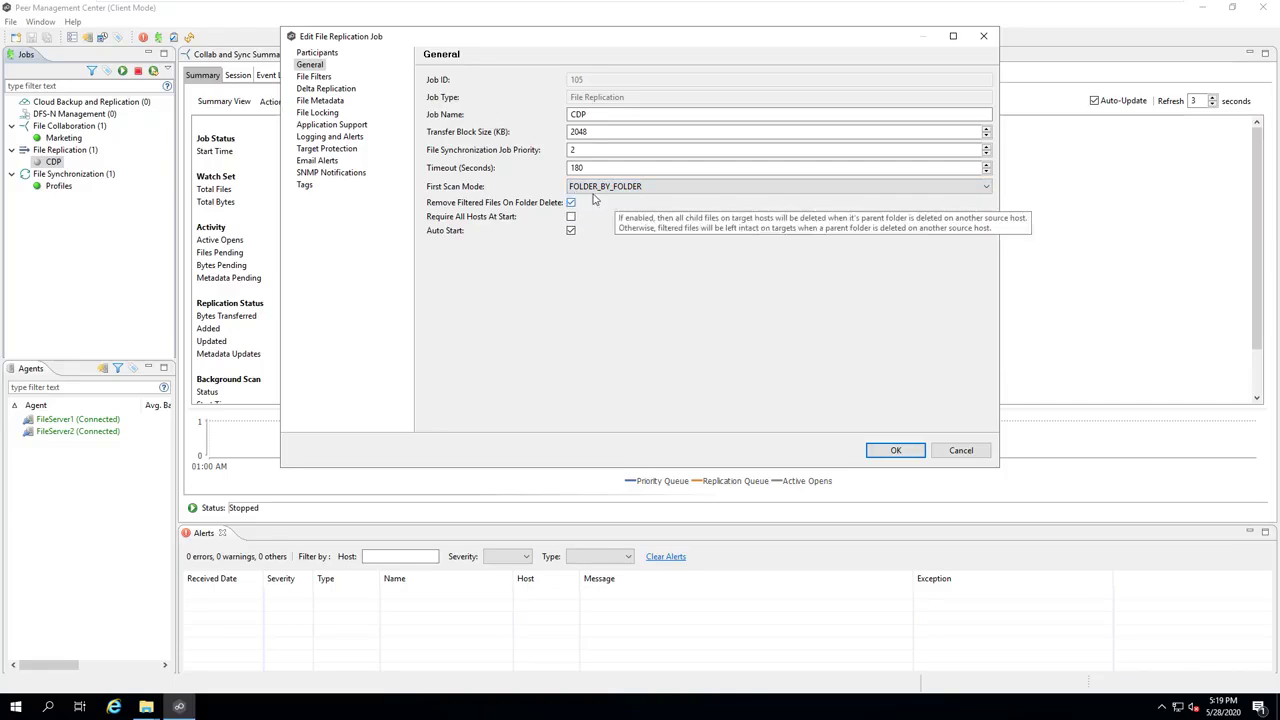
Include files without extensions in the CDP job's file filters
{"action": "left_click", "coordinate": [318, 78]}
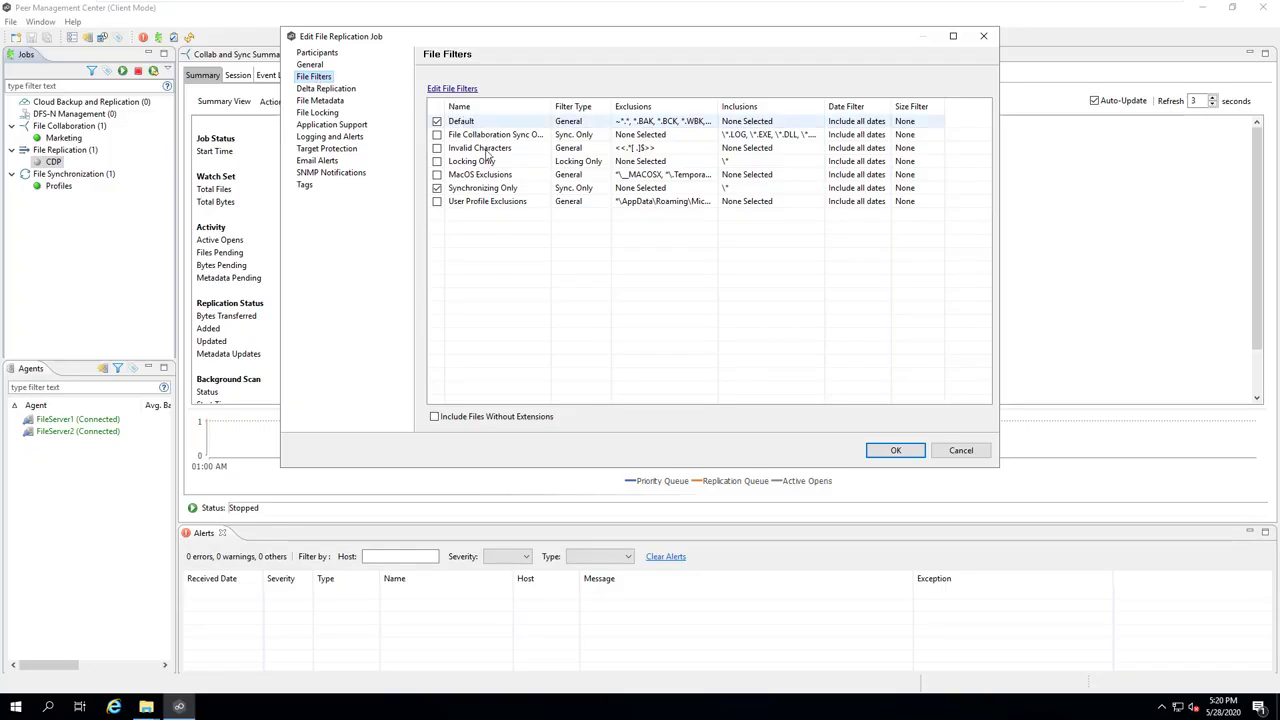
{"action": "left_click", "coordinate": [435, 417]}
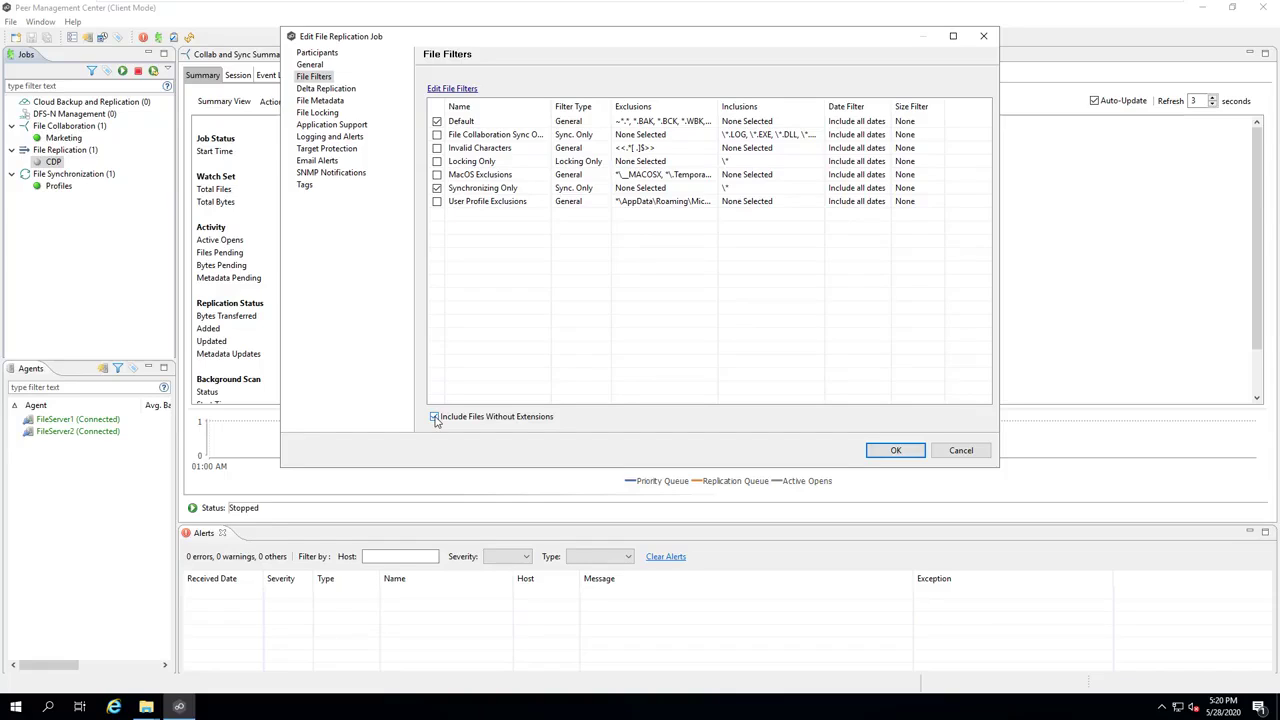
Keep the CDP job's target protection at 3 backup files and 30 days, and save the job's edited configuration
{"action": "left_click", "coordinate": [313, 150]}
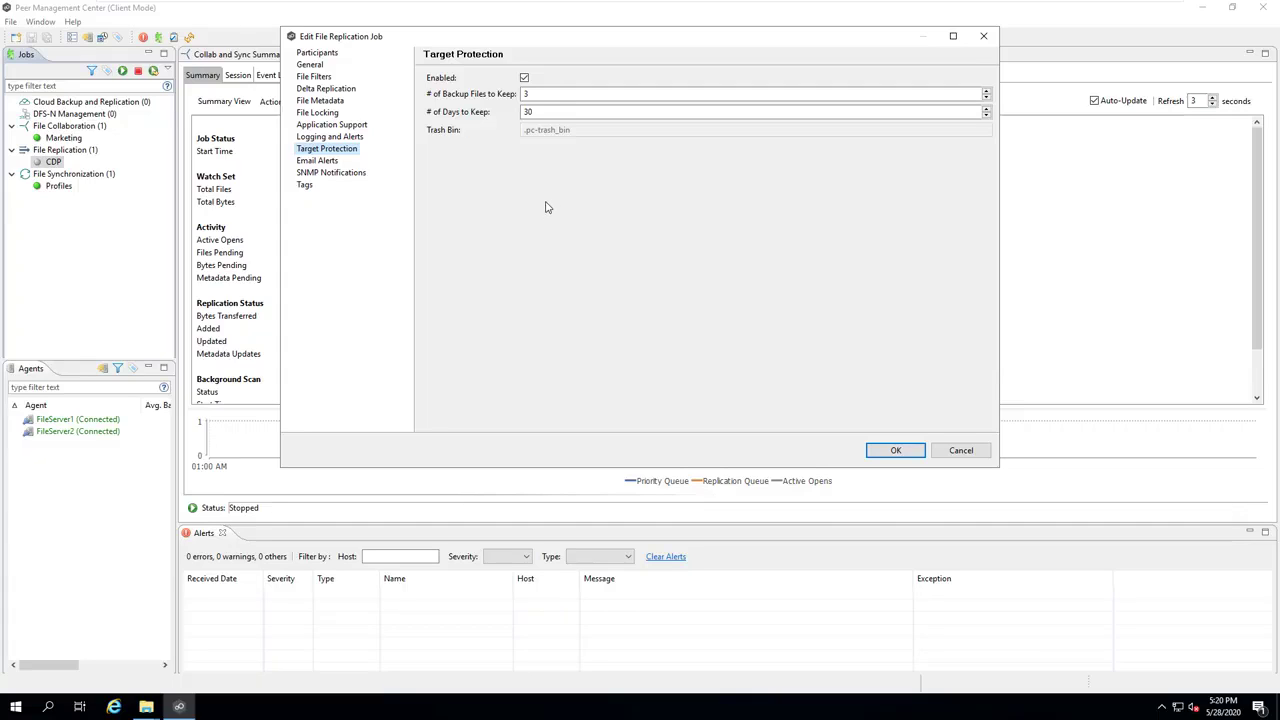
{"action": "left_click", "coordinate": [544, 94]}
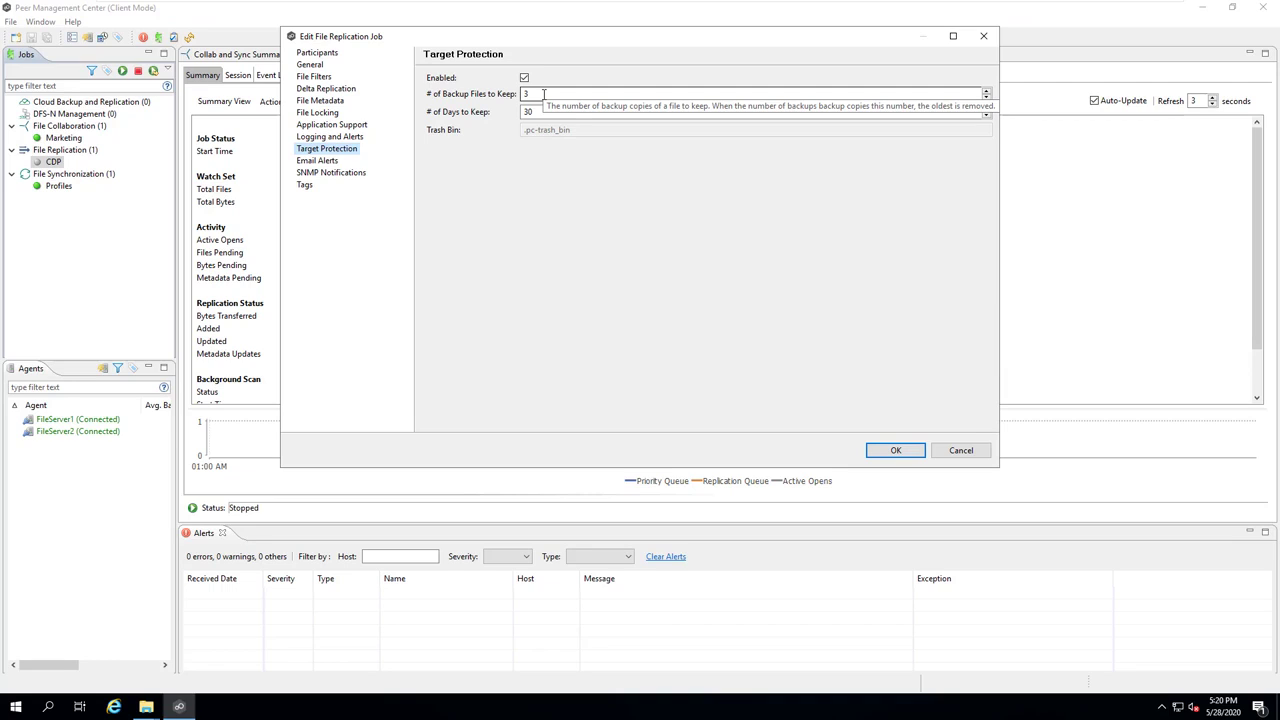
{"action": "left_click", "coordinate": [543, 113]}
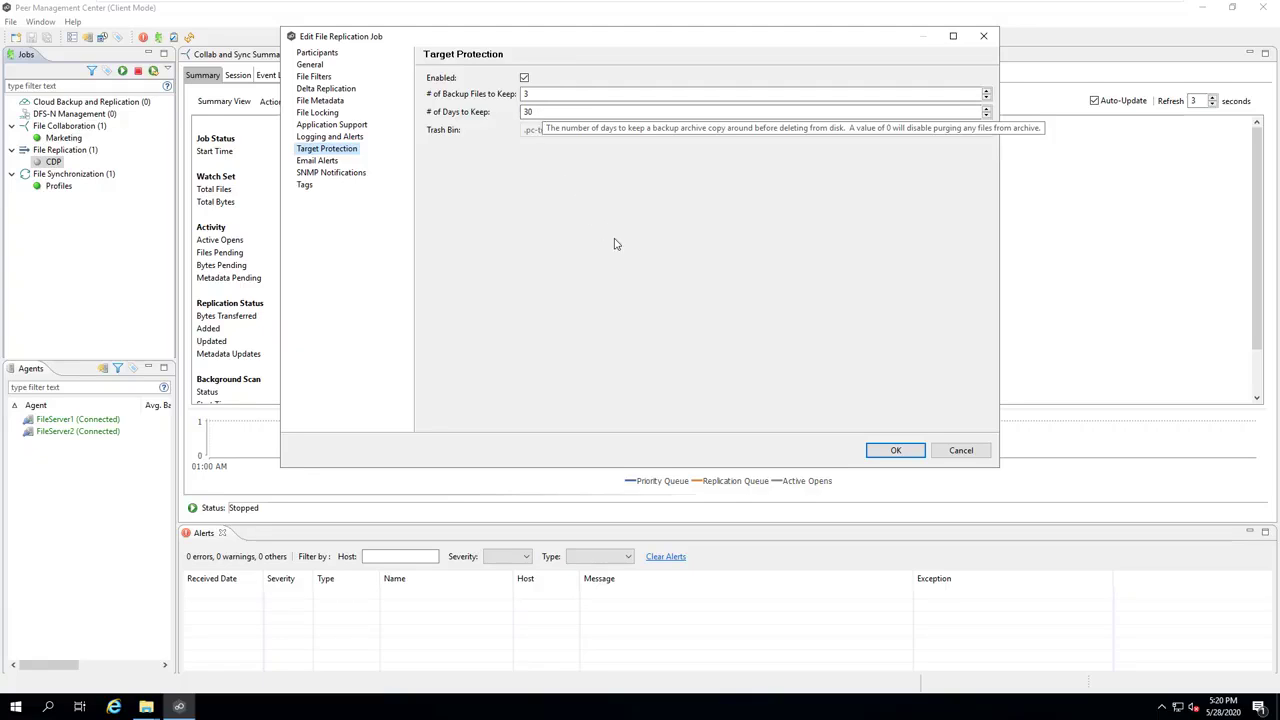
{"action": "left_click", "coordinate": [889, 451]}
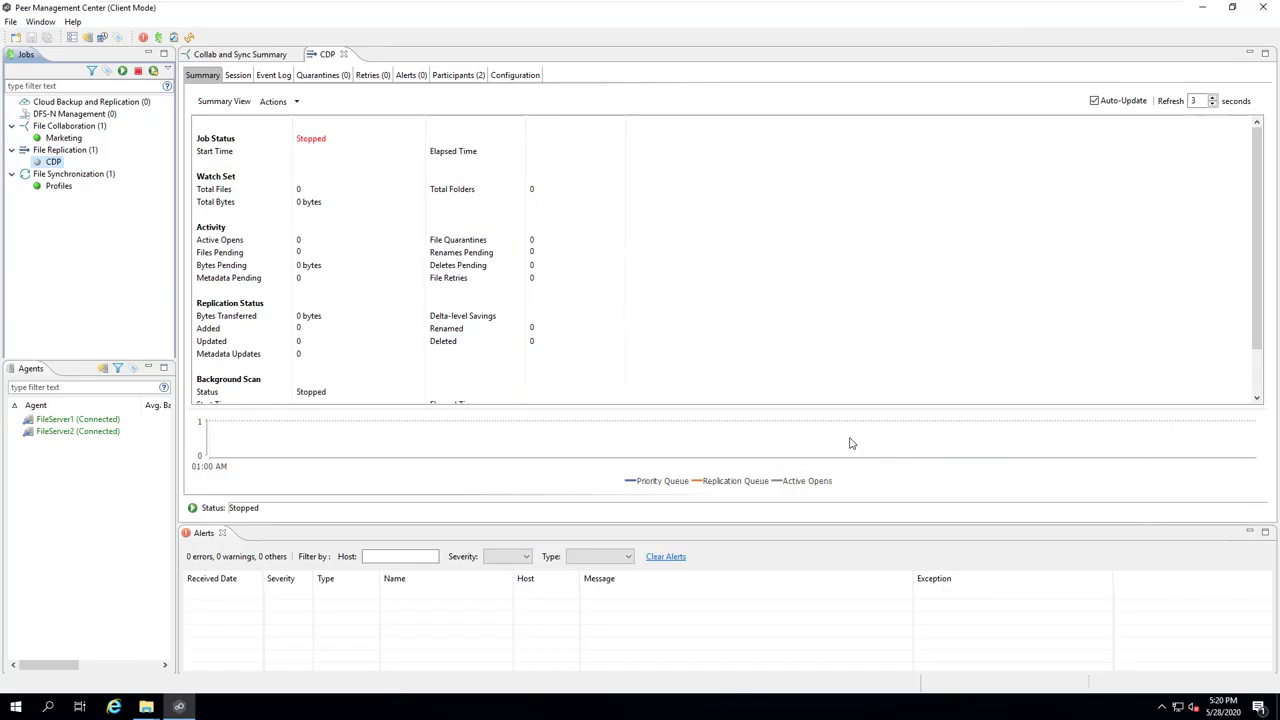
Switch to File Explorer and show the Development folder on fileserver1 beside the Backup folder on fileserver2 to compare their contents
{"action": "left_click", "coordinate": [148, 710]}
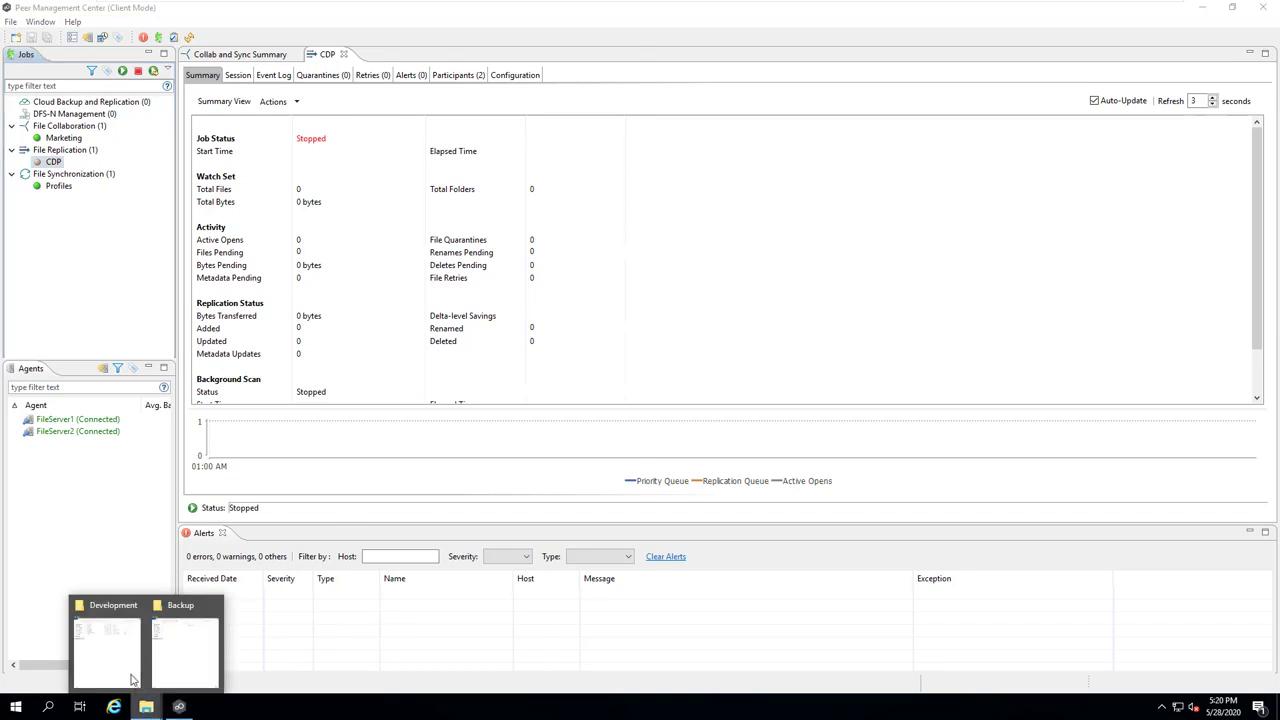
{"action": "left_click", "coordinate": [122, 664]}
{"action": "left_click", "coordinate": [146, 707]}
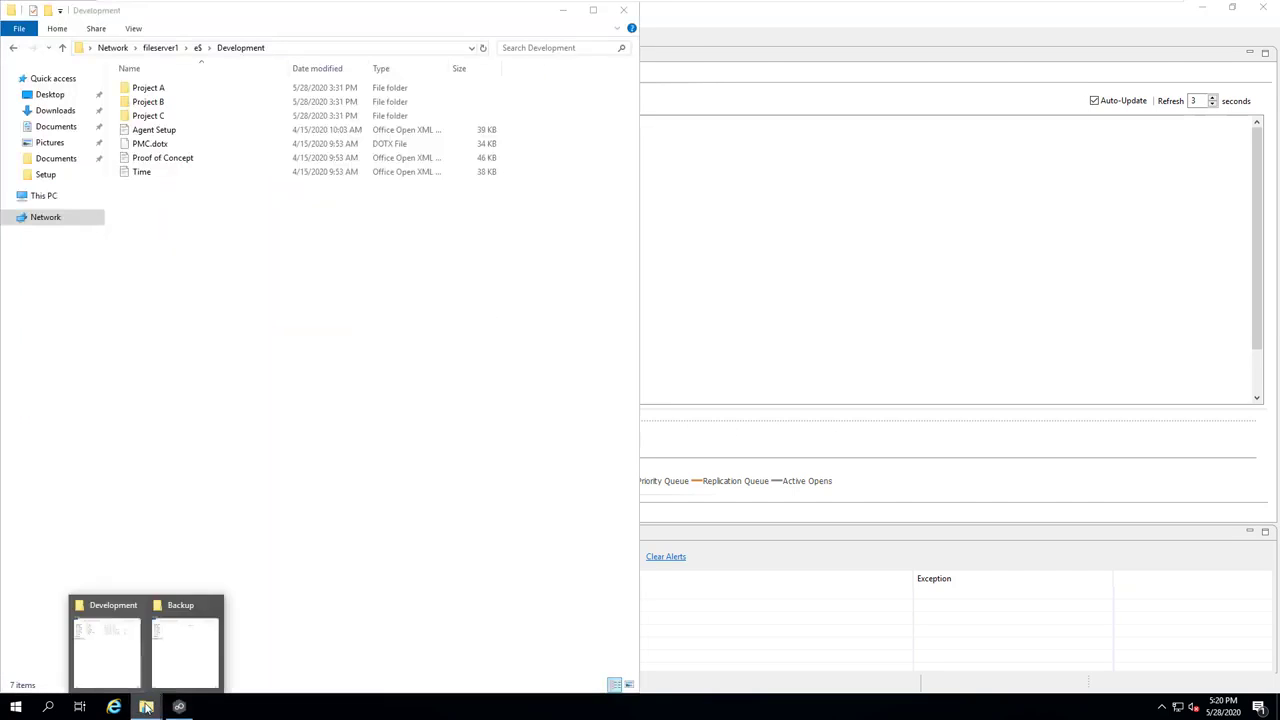
{"action": "left_click", "coordinate": [186, 672]}
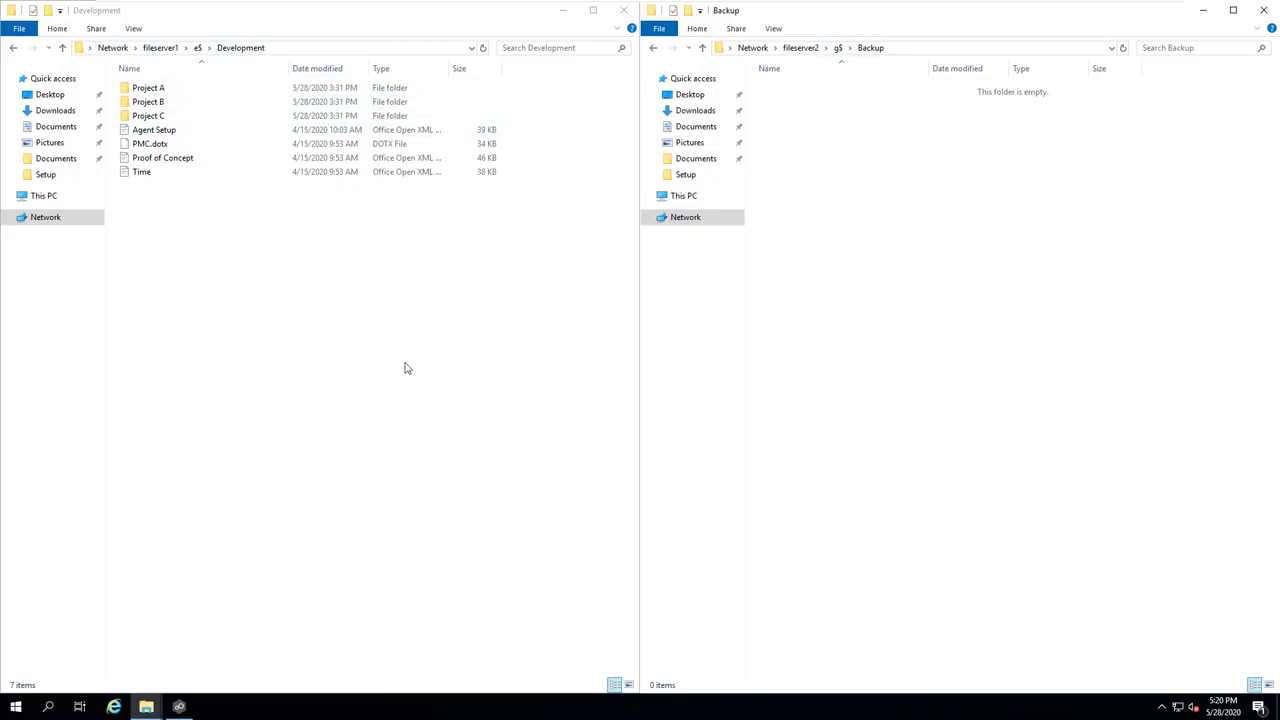
Switch back to Peer Management Center and start the CDP job
{"action": "left_click", "coordinate": [190, 708]}
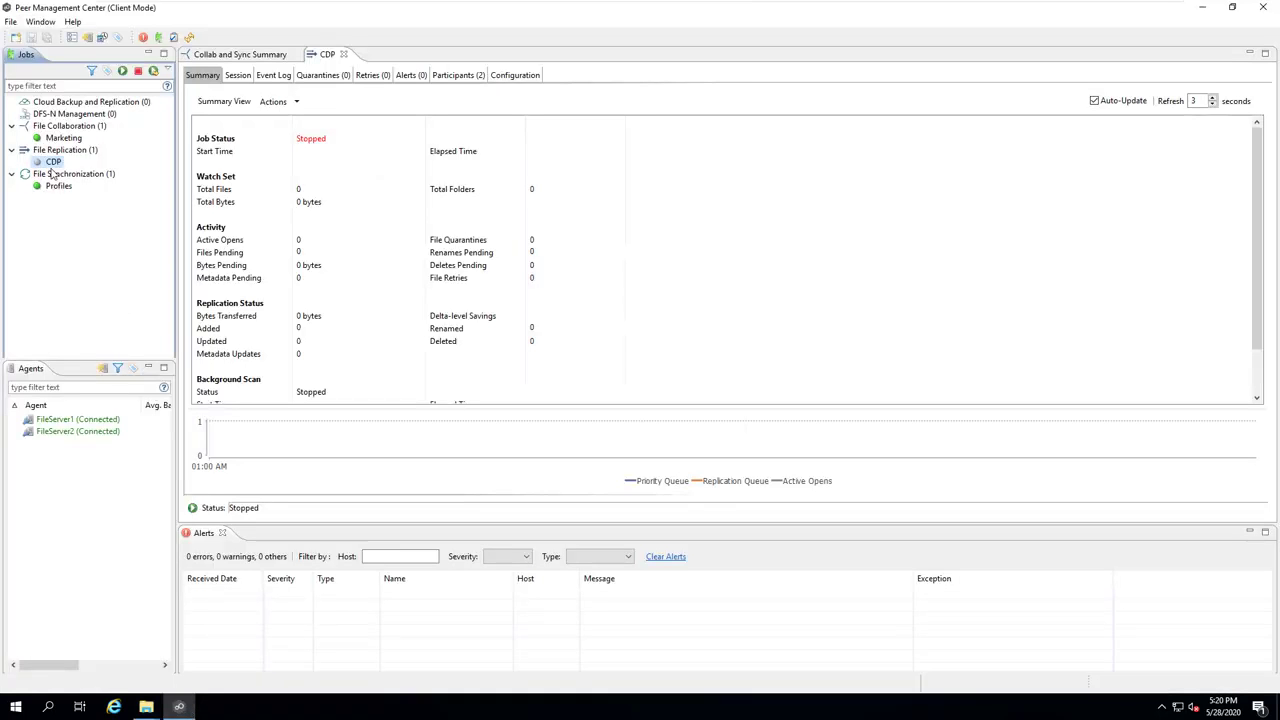
{"action": "right_click", "coordinate": [50, 161]}
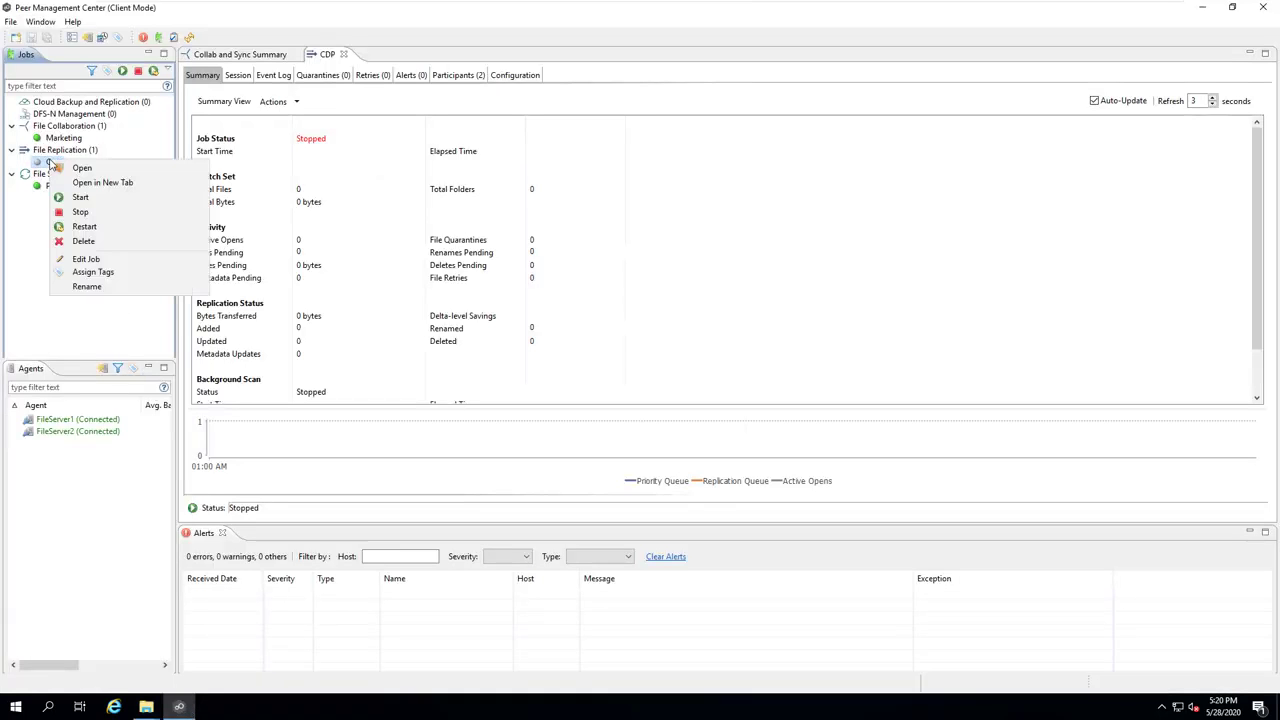
{"action": "left_click", "coordinate": [81, 199]}
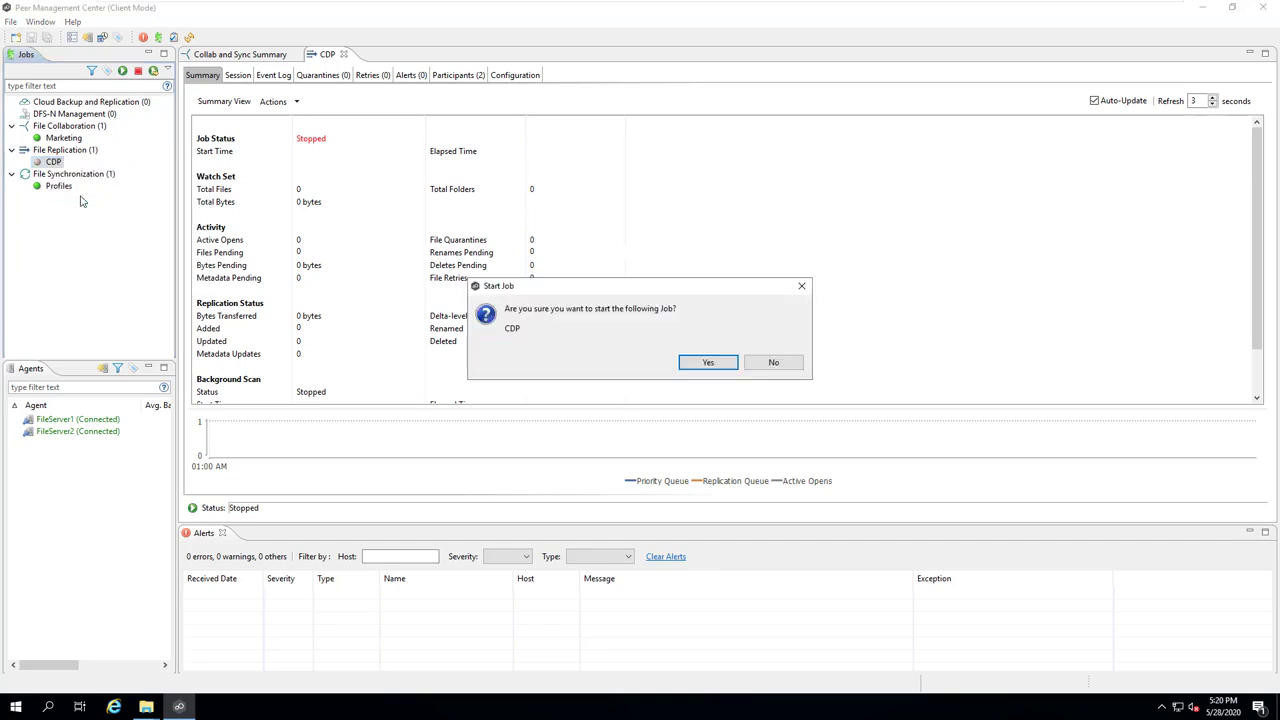
{"action": "left_click", "coordinate": [700, 363]}
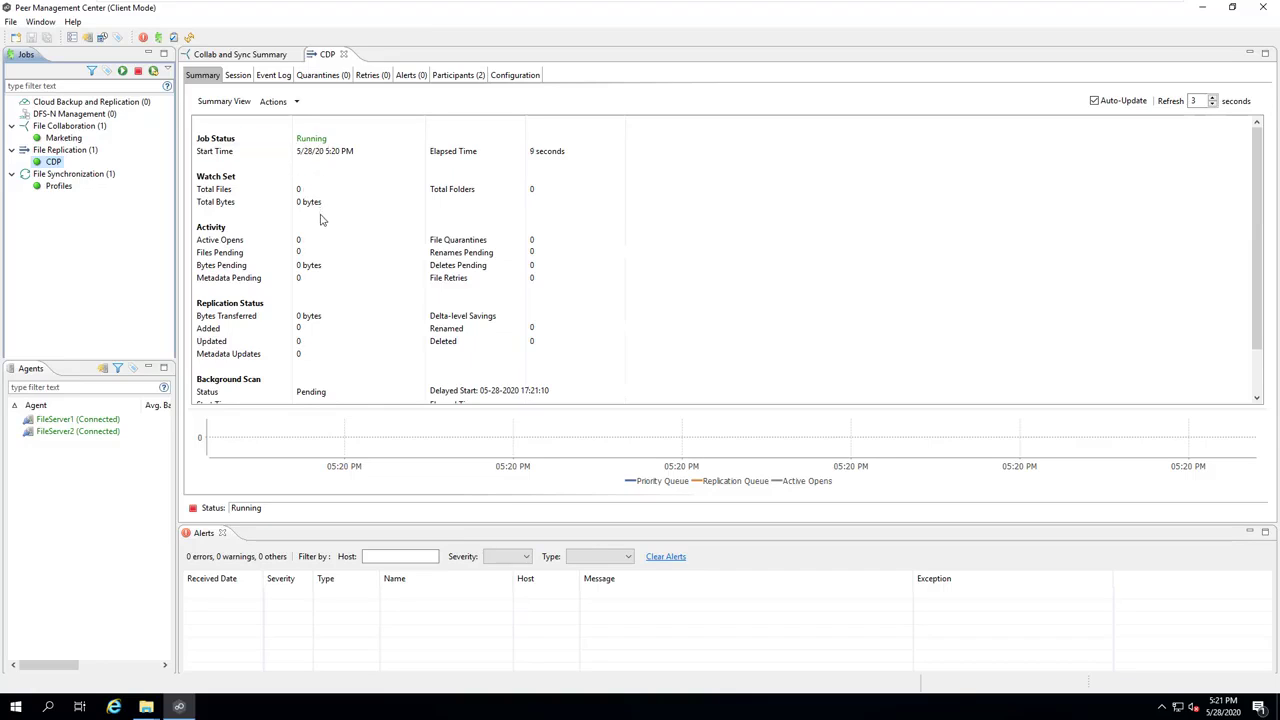
Check the background scan figures in the CDP job summary, and compare the Development and Backup folders in File Explorer
{"action": "scroll", "coordinate": [323, 236], "scroll_direction": "down", "scroll_amount": 2}
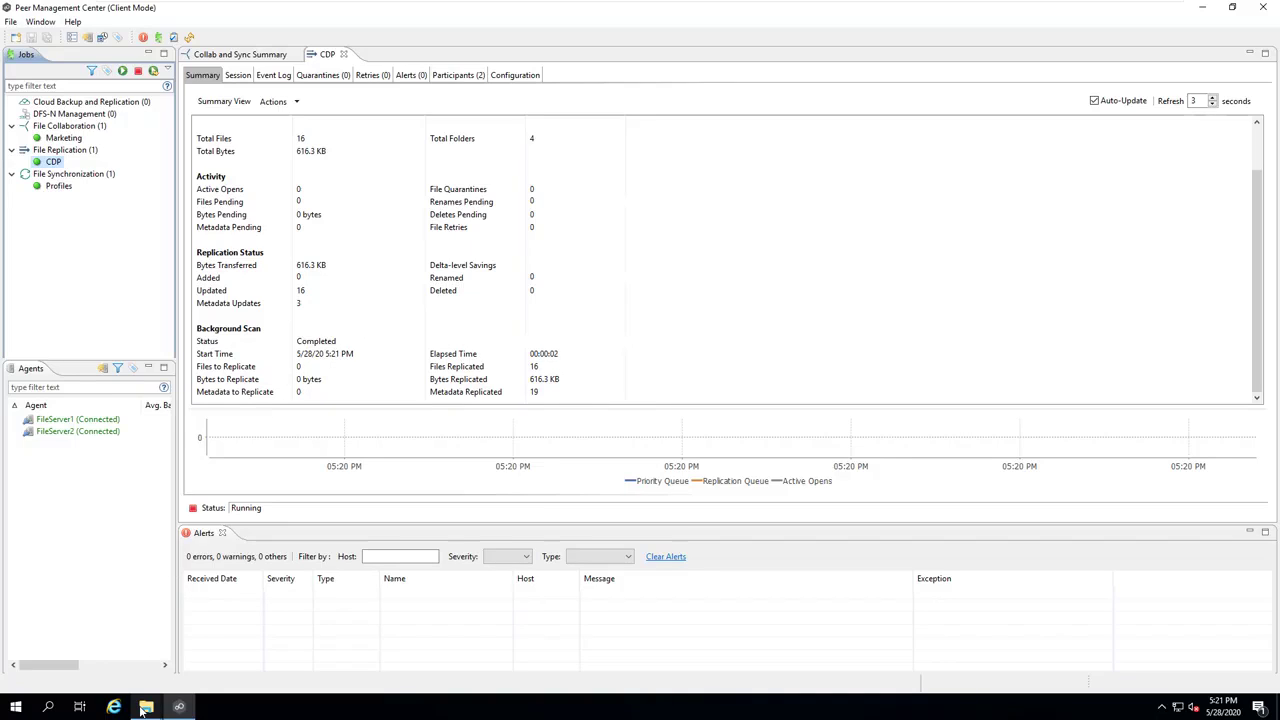
{"action": "mouse_move", "coordinate": [146, 710]}
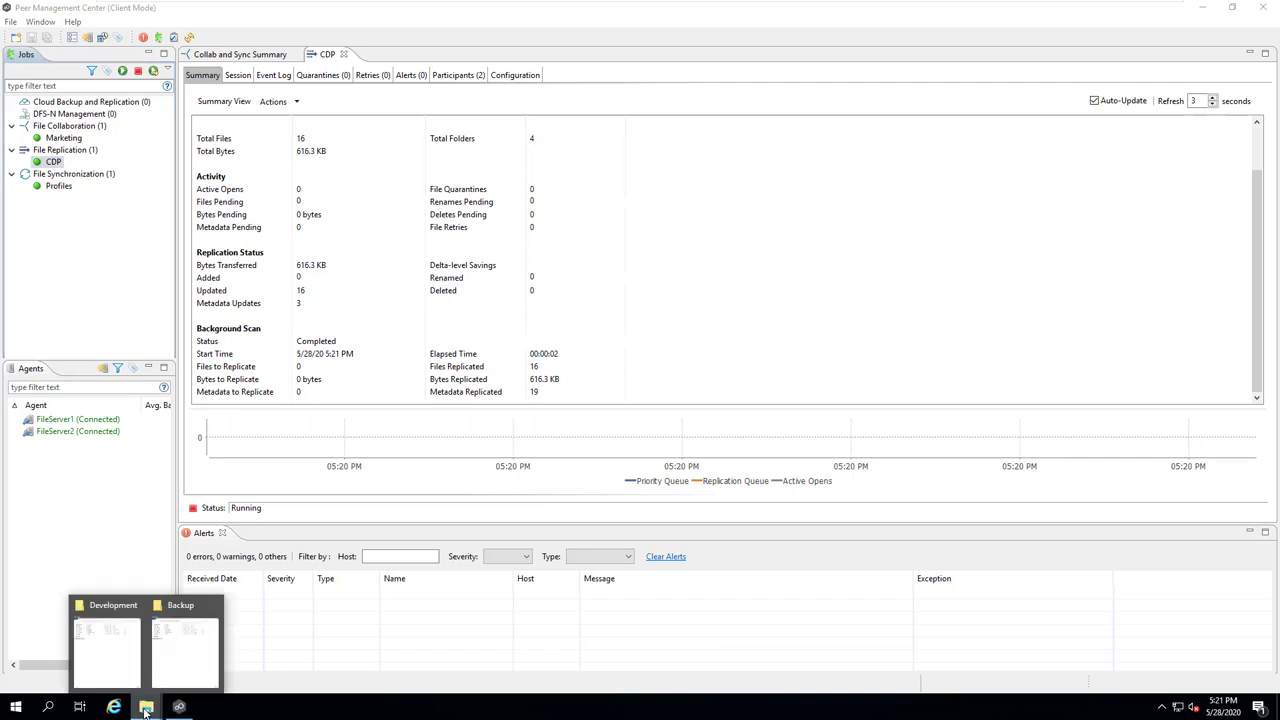
{"action": "left_click", "coordinate": [118, 660]}
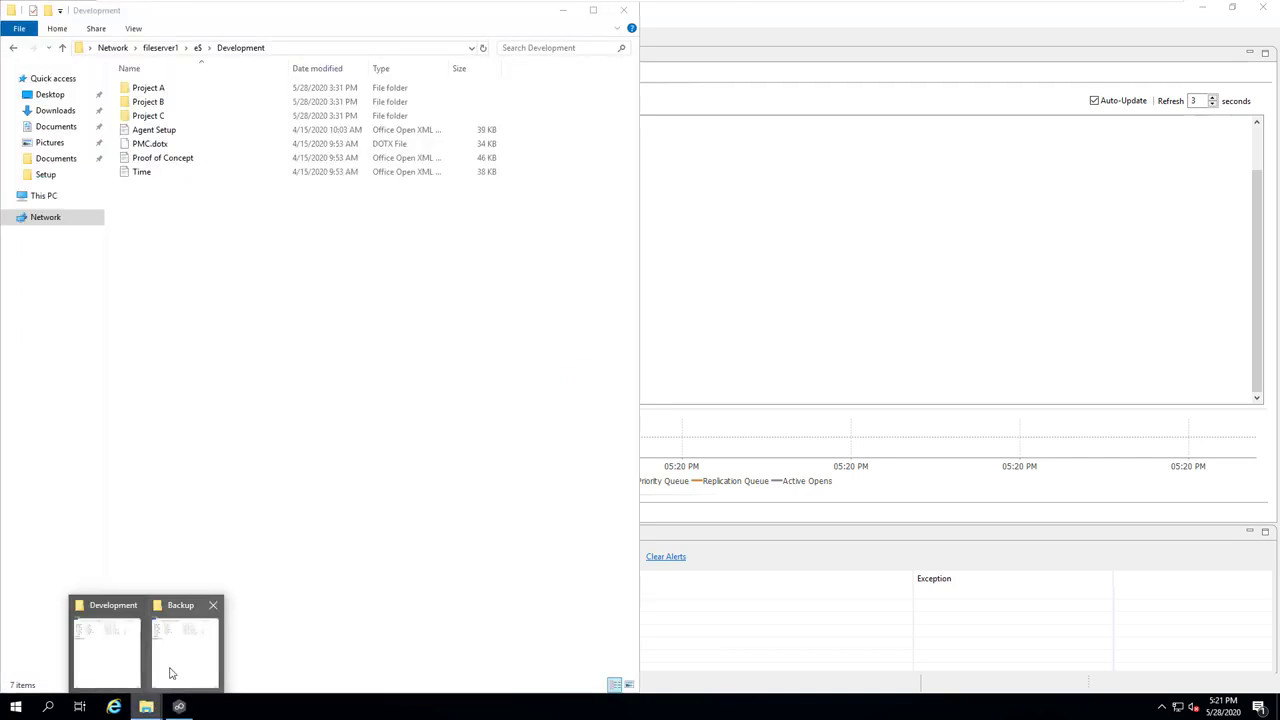
{"action": "left_click", "coordinate": [173, 670]}
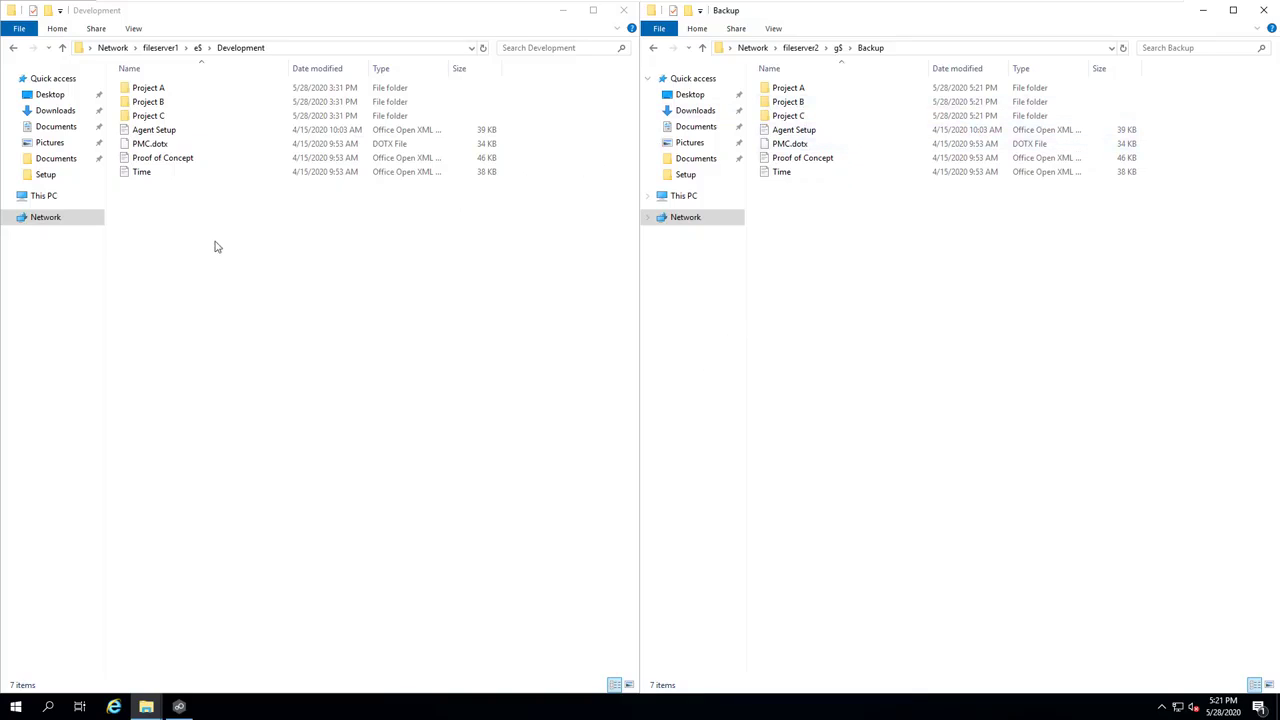
Create a text document named Test in the Development folder on fileserver1 and select its replicated copy in the Backup folder
{"action": "right_click", "coordinate": [139, 234]}
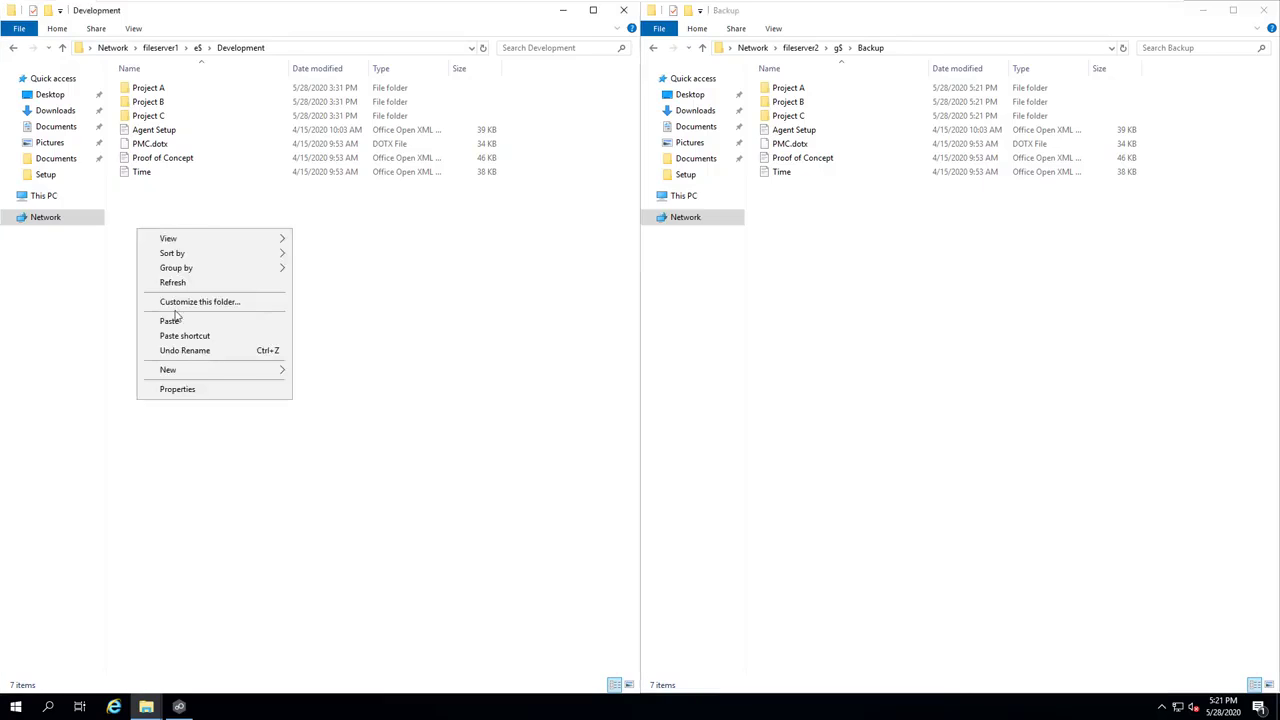
{"action": "mouse_move", "coordinate": [196, 372]}
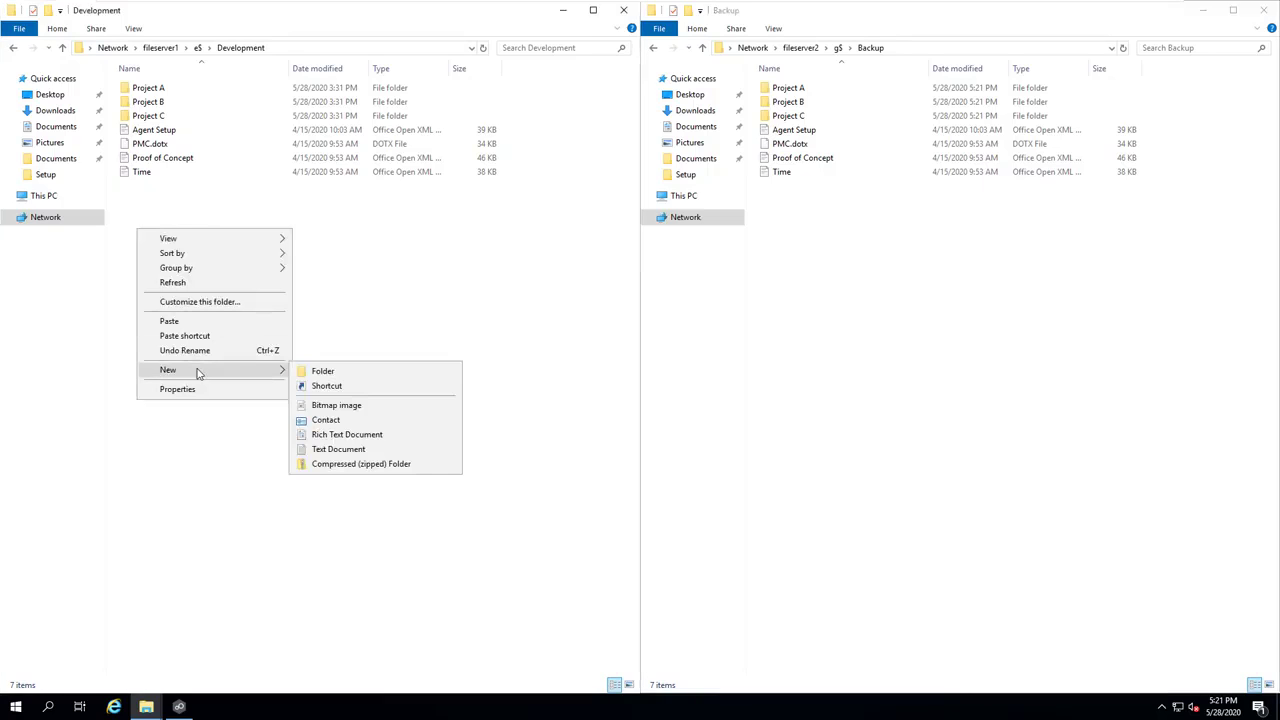
{"action": "left_click", "coordinate": [337, 451]}
{"action": "type", "text": "Test"}
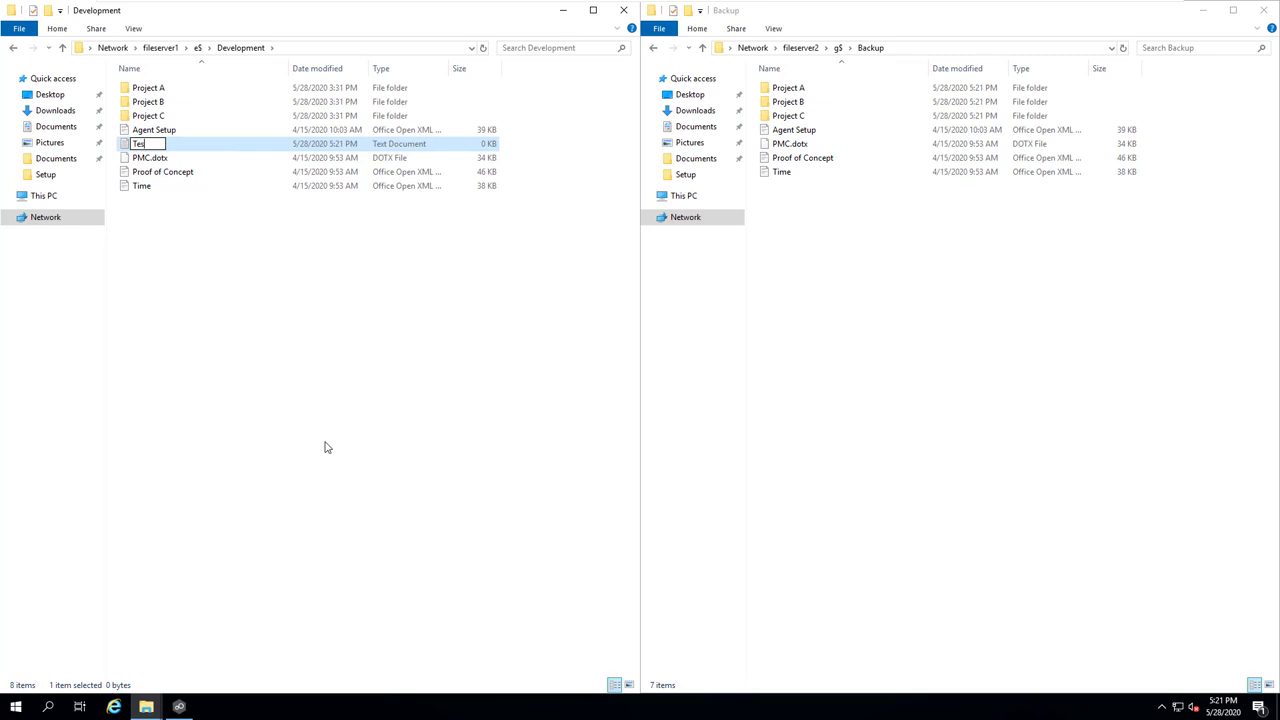
{"action": "key", "text": "Return"}
{"action": "left_click", "coordinate": [779, 172]}
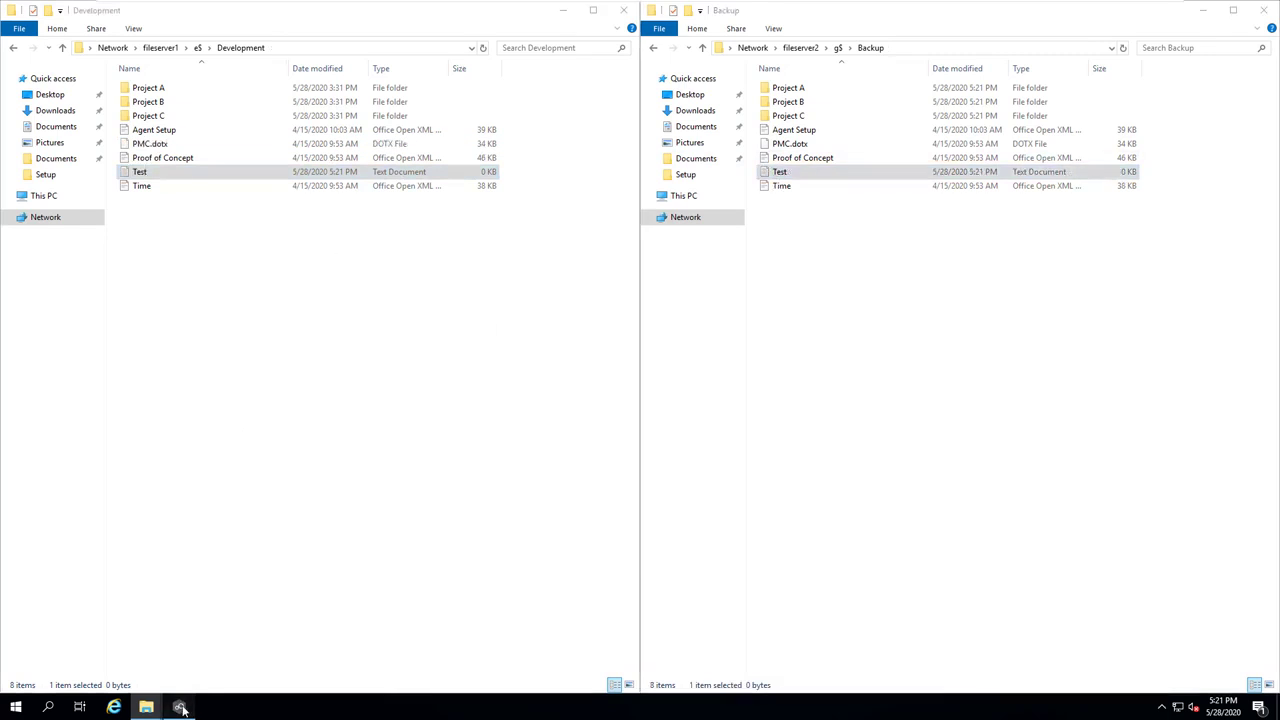
Switch to Peer Management Center and refresh the CDP job's event log to examine the replication events
{"action": "left_click", "coordinate": [179, 706]}
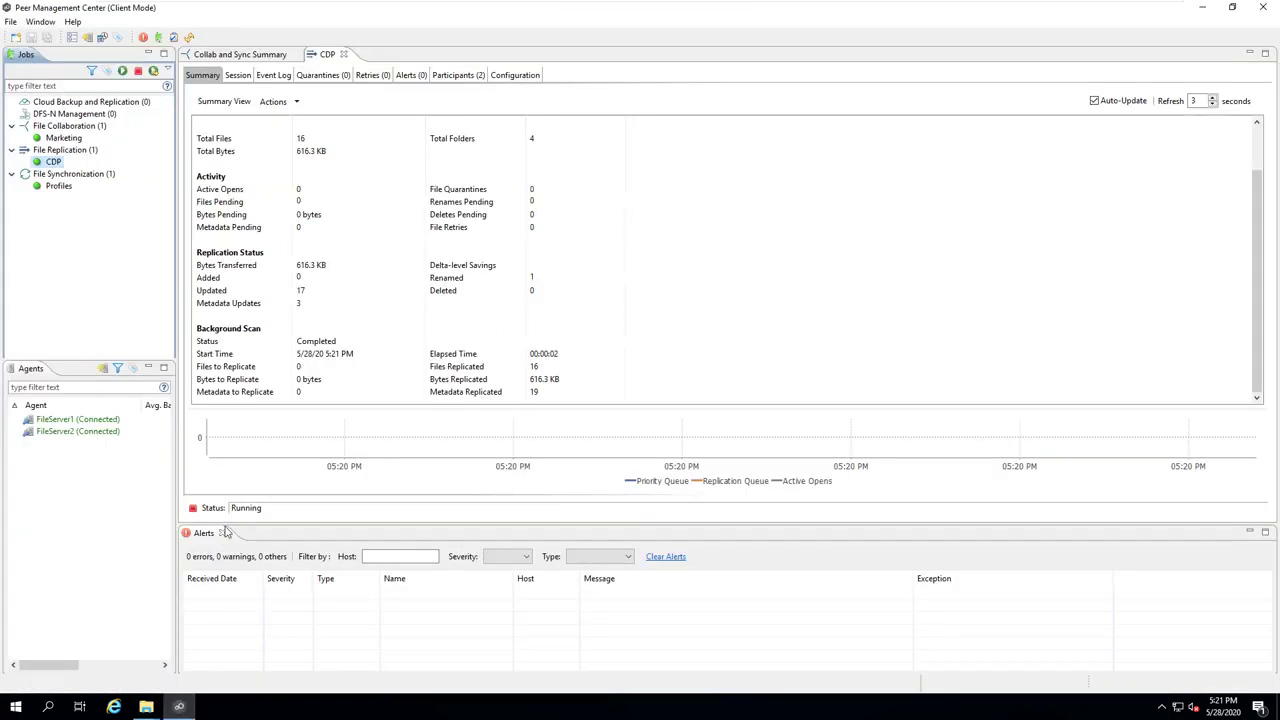
{"action": "left_click", "coordinate": [281, 78]}
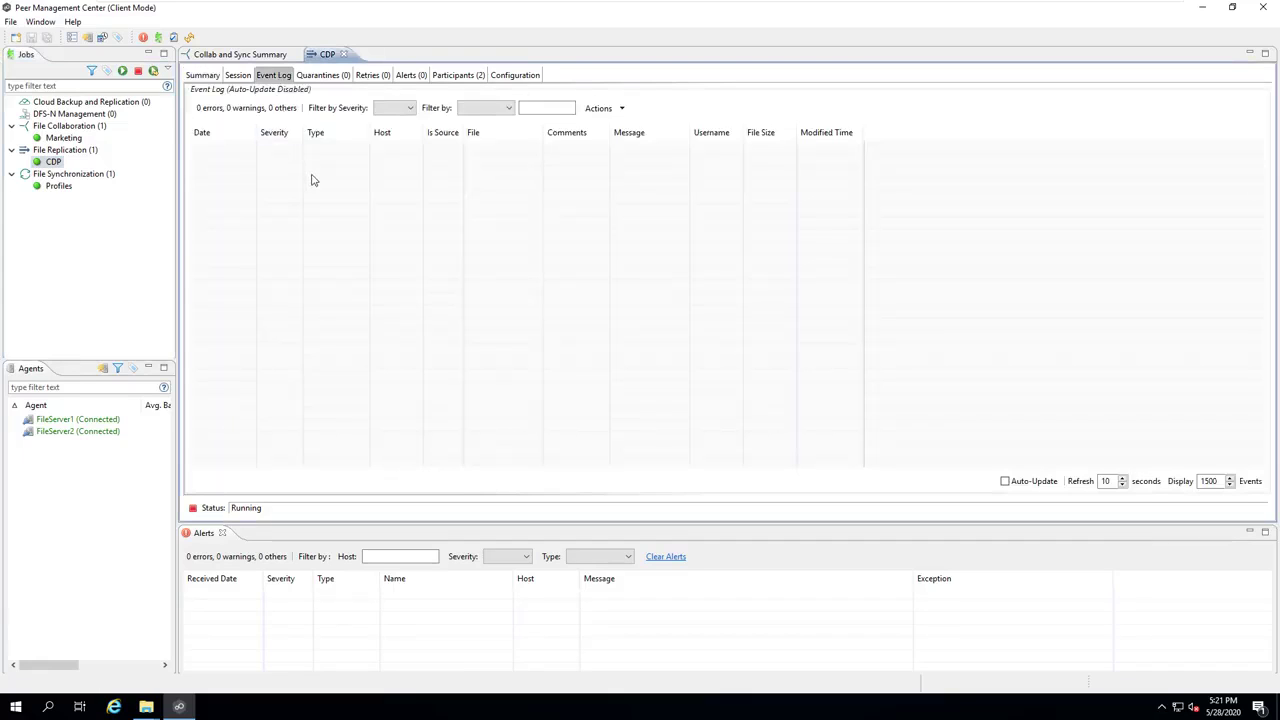
{"action": "right_click", "coordinate": [311, 180]}
{"action": "left_click", "coordinate": [343, 184]}
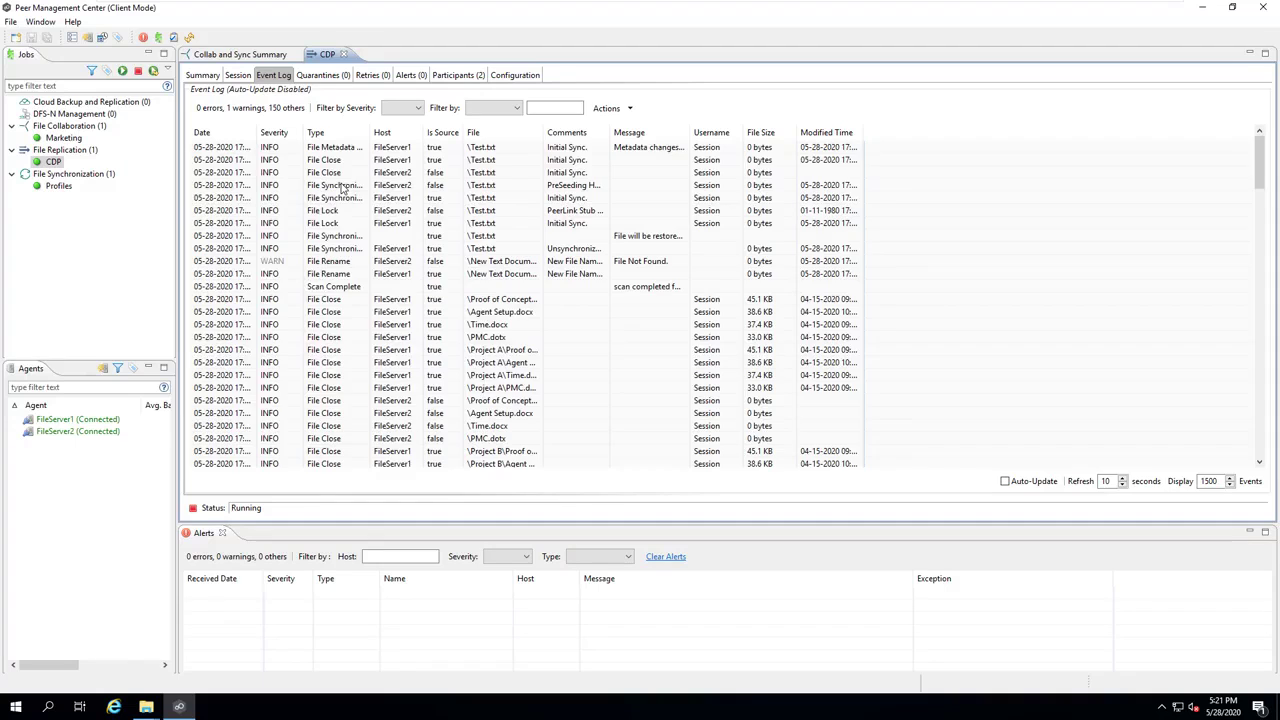